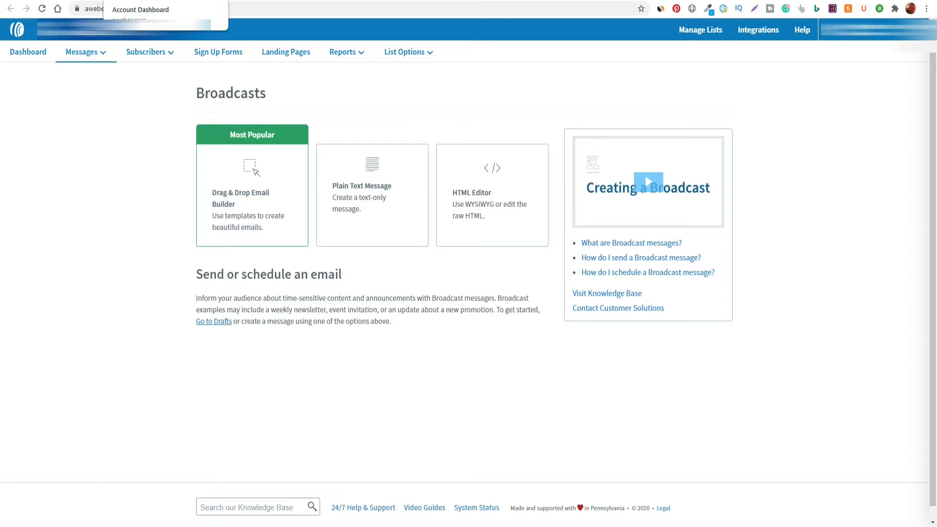
- Open the account's list management page and start setting up a new list
left_click(137, 0)
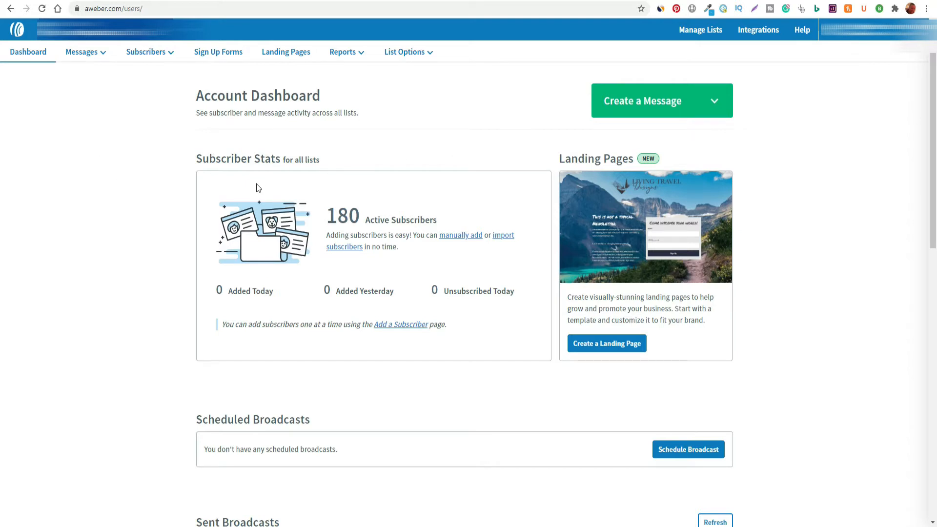
mouse_move(102, 56)
left_click(697, 33)
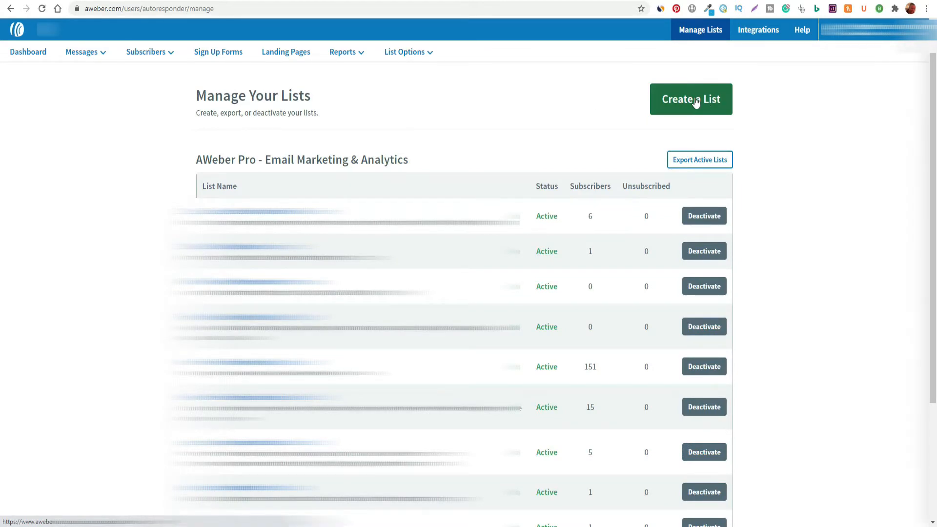
left_click(697, 102)
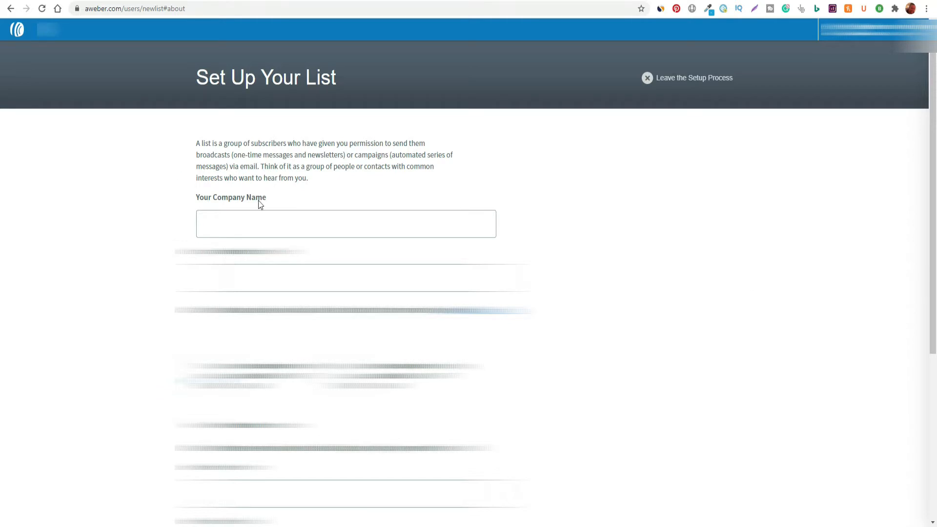
- Enter "psx gaming memories" as the new list's company name and the YouTube channel's URL as its company website
left_click(241, 223)
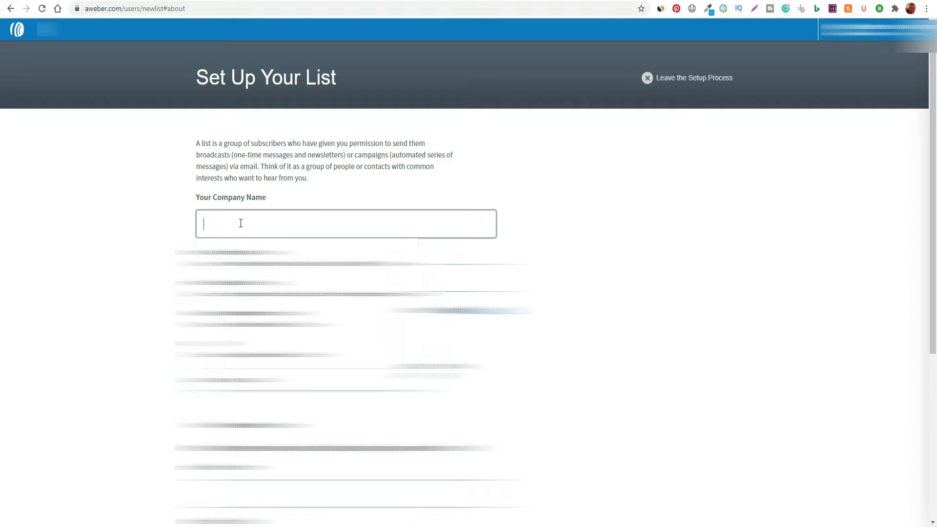
type("psx gaming")
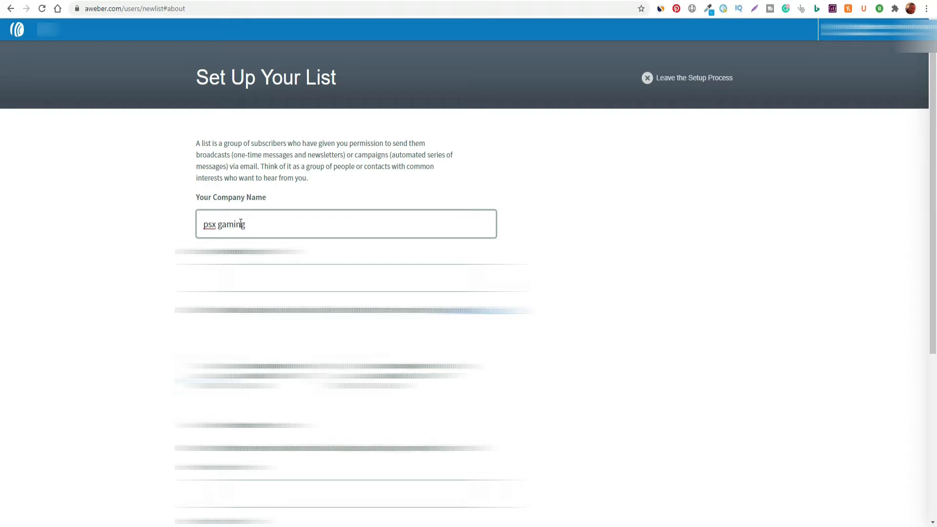
type(" memories")
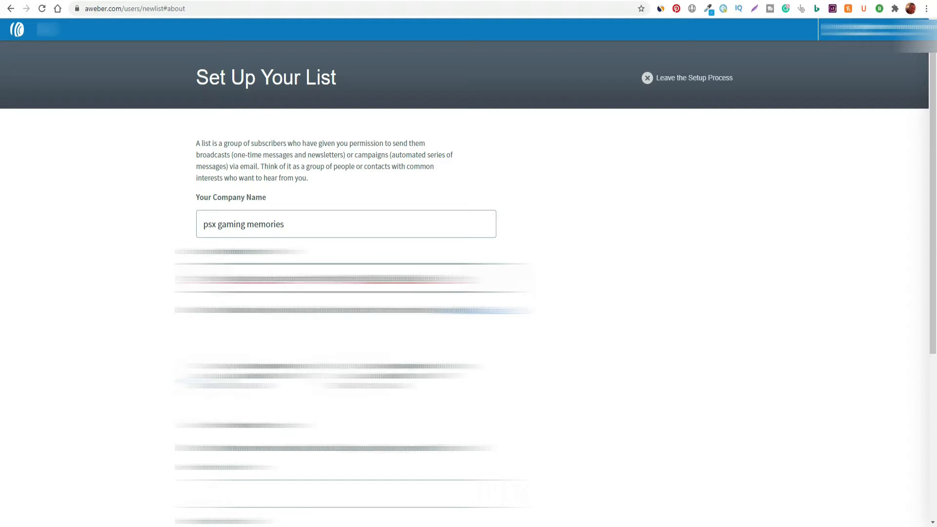
- Fill in the sender name, submit a new sender email address for verification, and continue to the list description
scroll(468, 273, "down", 2)
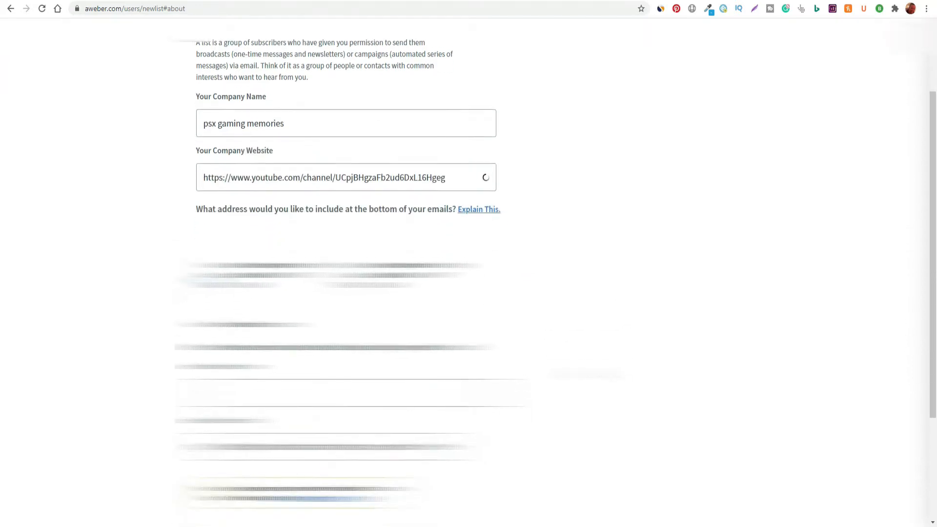
left_click(341, 389)
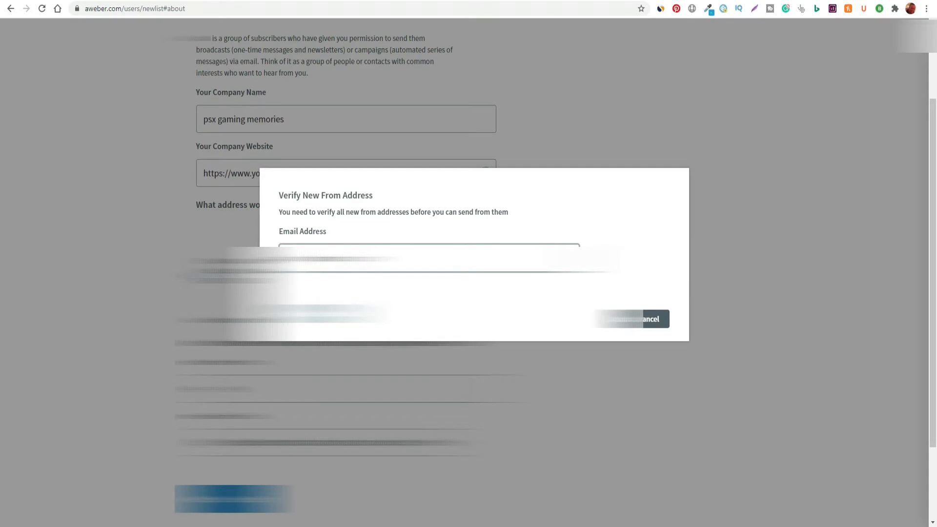
key("ctrl+v")
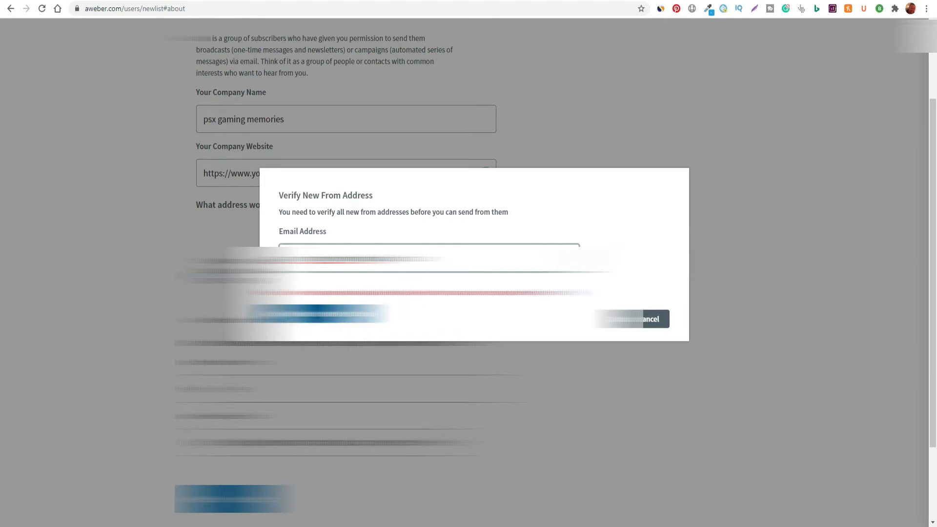
left_click(318, 313)
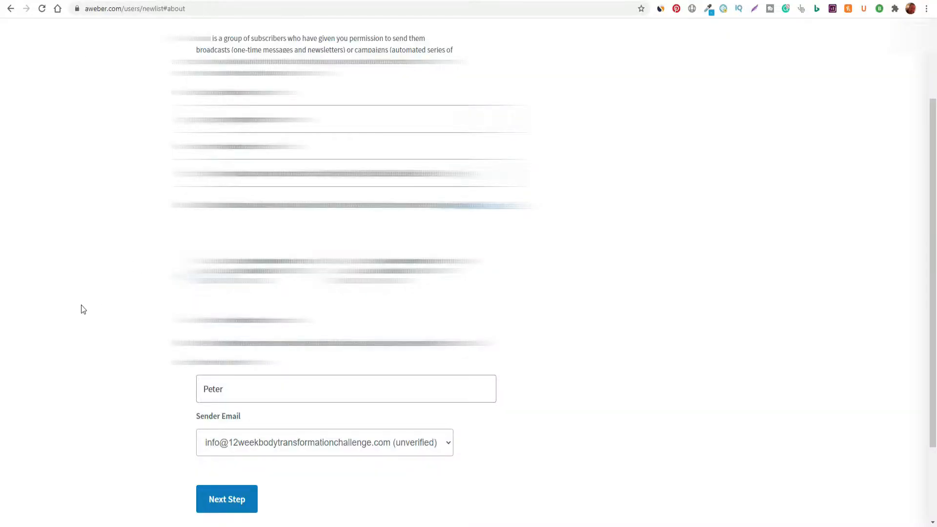
scroll(80, 307, "down", 2)
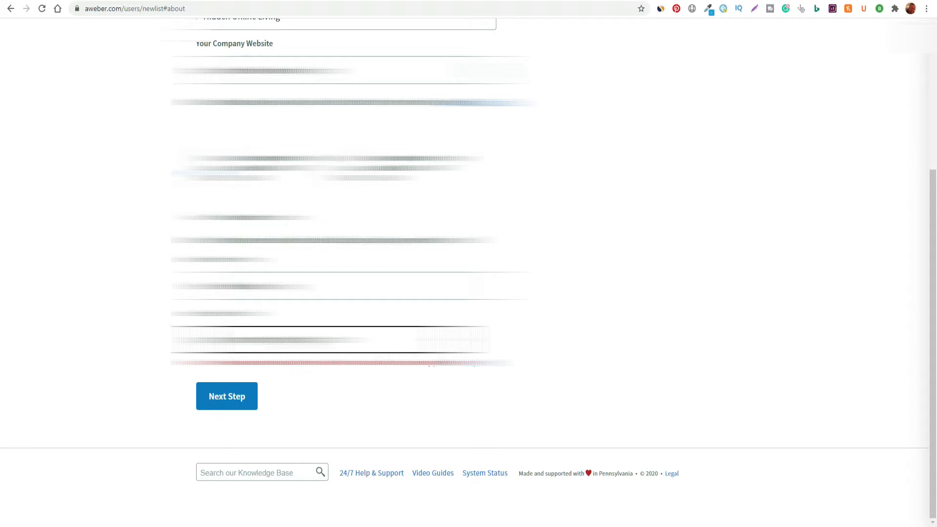
left_click(236, 405)
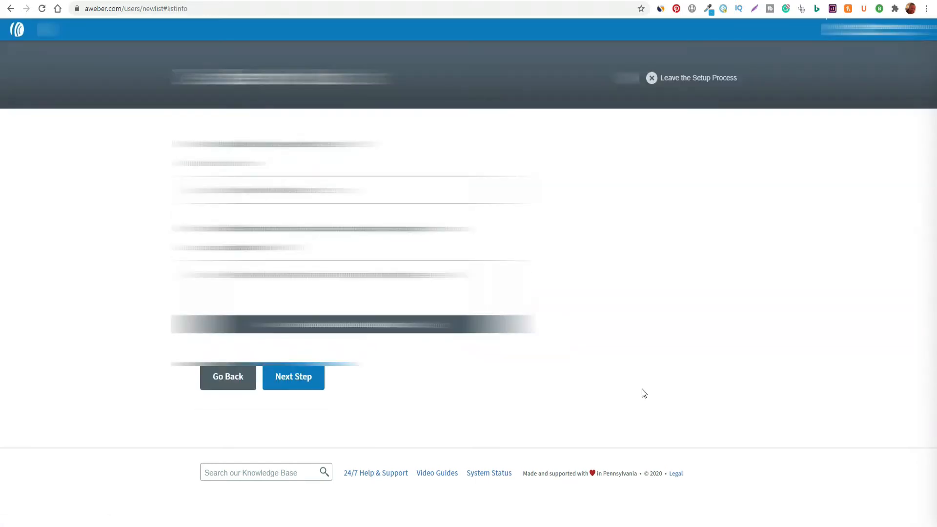
- Name the list "Psx Gaming List", fill in its description, and continue to the confirmation message
left_click(261, 190)
type("Ps")
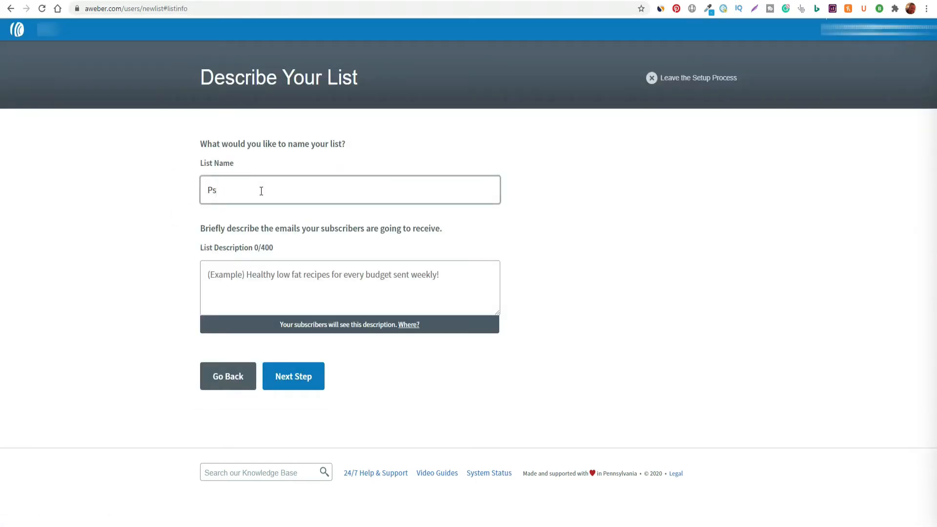
type("x Gaming List")
left_click(240, 271)
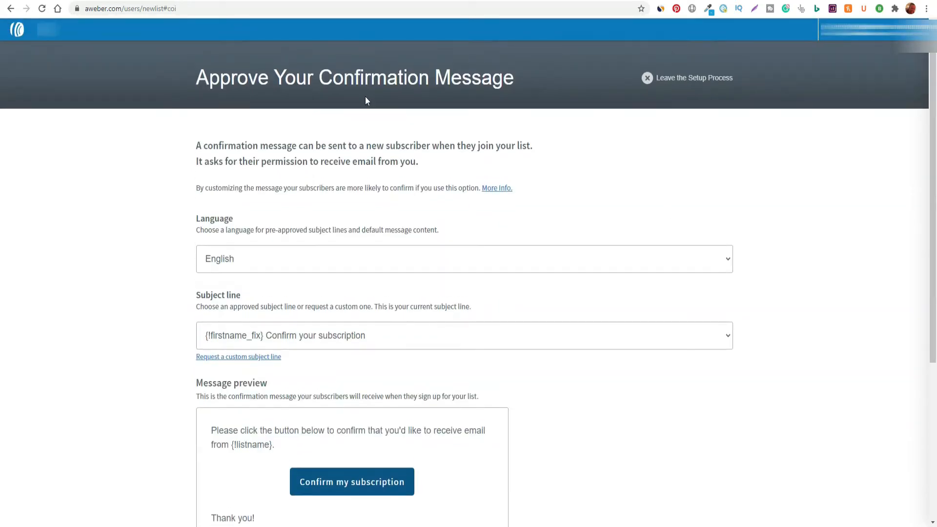
- Review the confirmation message's language, preview and available subject lines
scroll(541, 385, "down", 4)
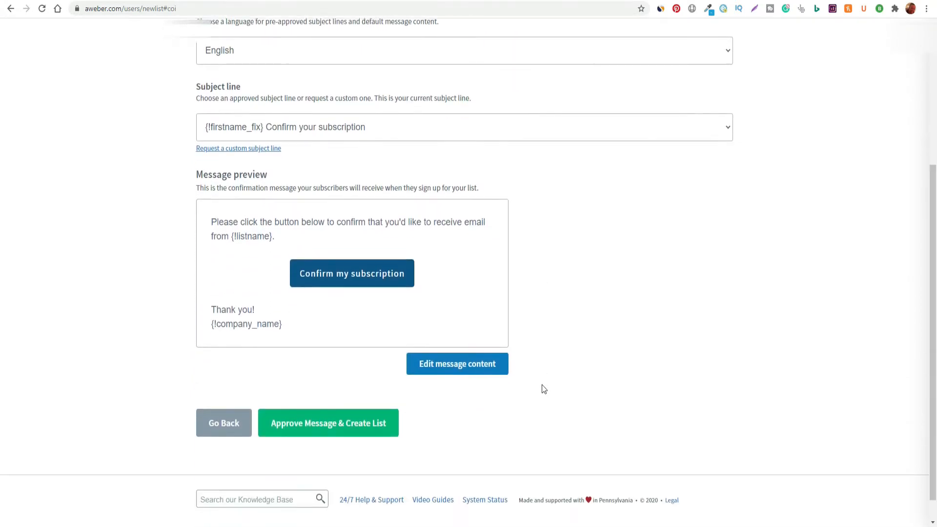
scroll(664, 357, "up", 3)
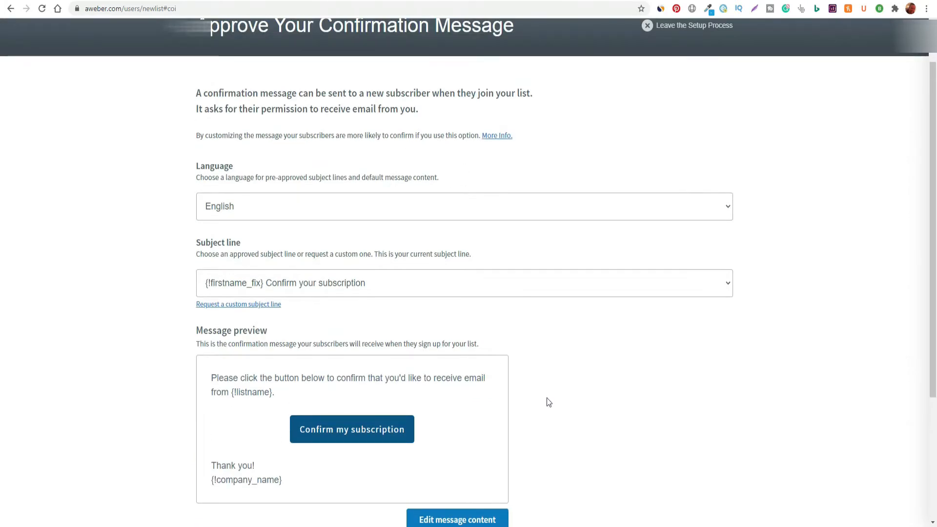
scroll(630, 422, "down", 1)
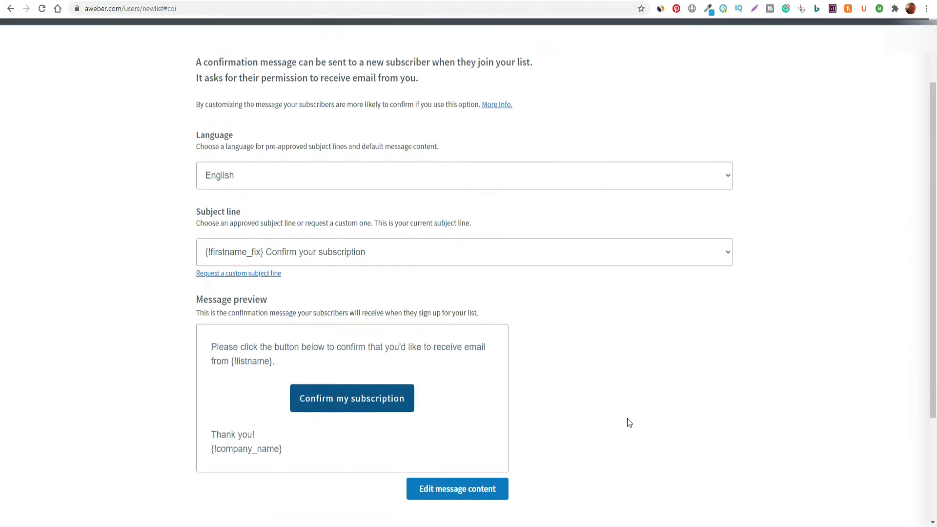
scroll(403, 234, "up", 2)
scroll(388, 264, "down", 3)
scroll(575, 296, "down", 1)
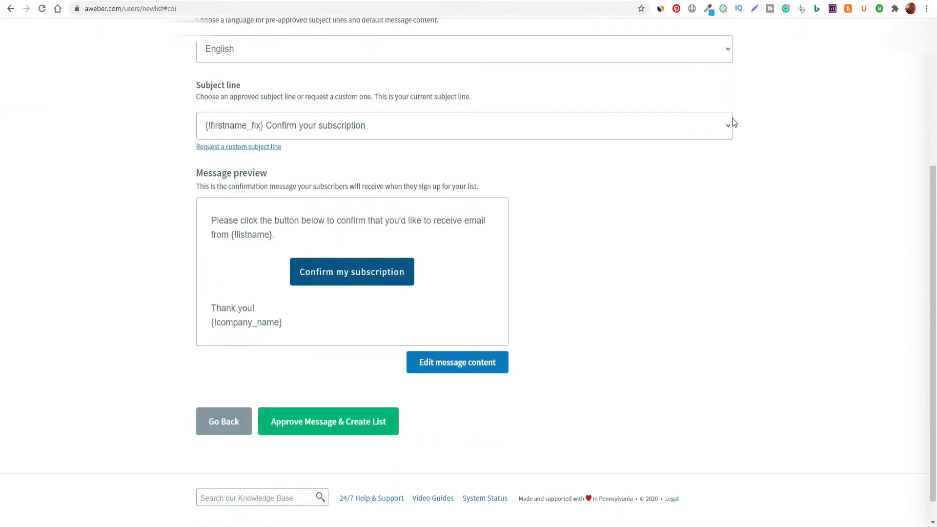
left_click(725, 127)
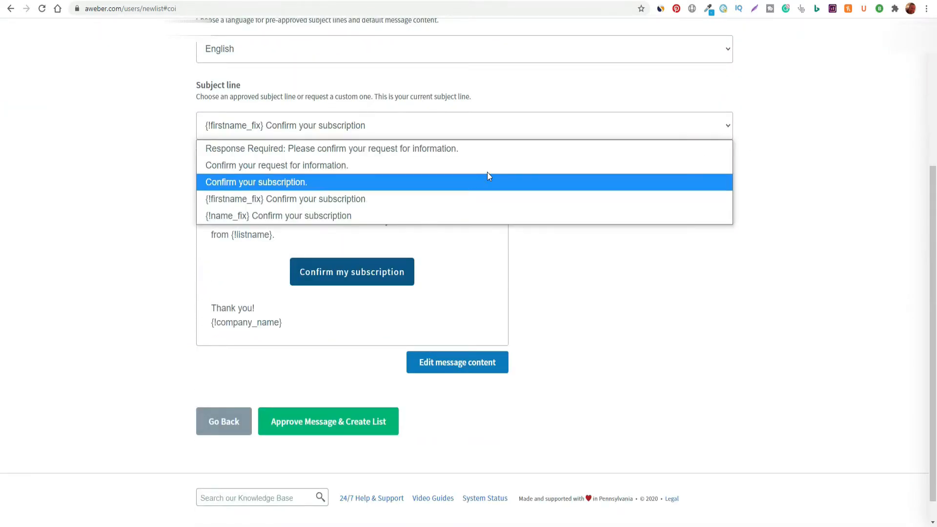
left_click(778, 163)
scroll(690, 312, "down", 1)
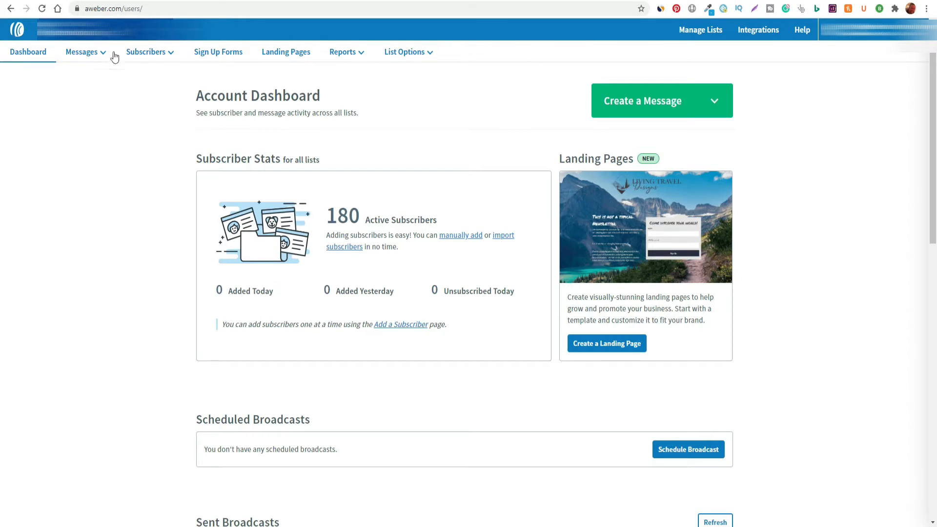
- Create a new campaign from the Welcome Series template, keeping the suggested name
mouse_move(113, 54)
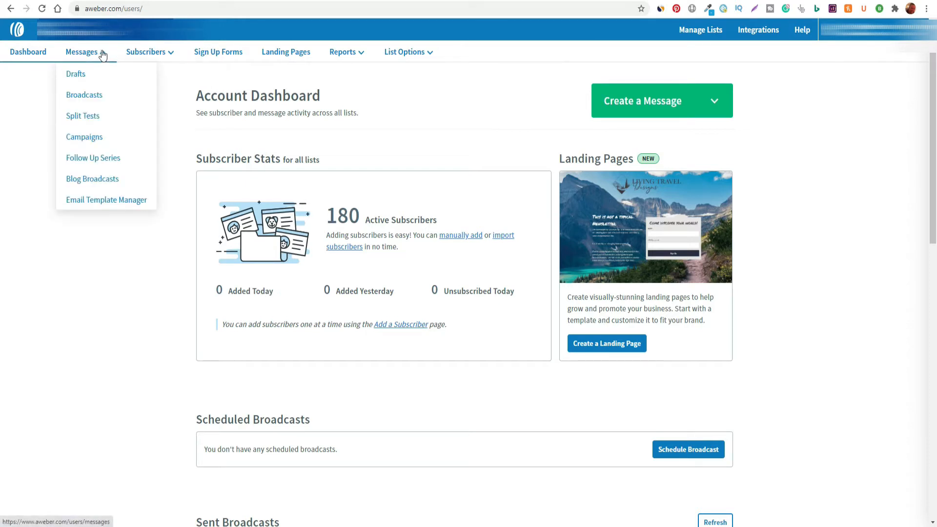
left_click(83, 139)
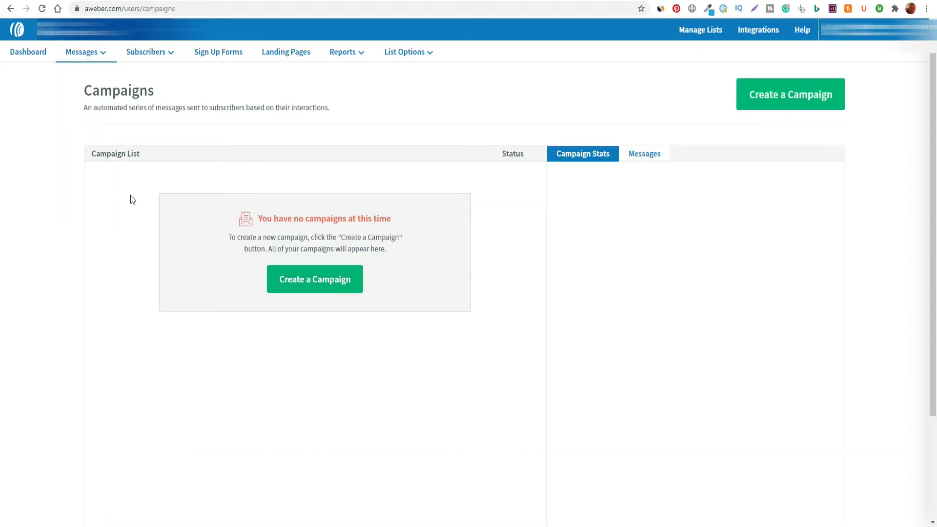
left_click(311, 285)
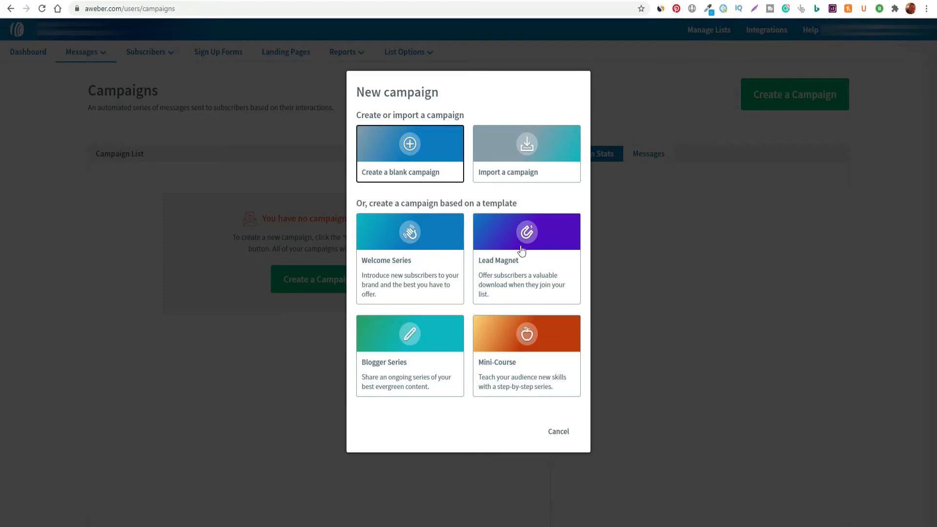
left_click(395, 266)
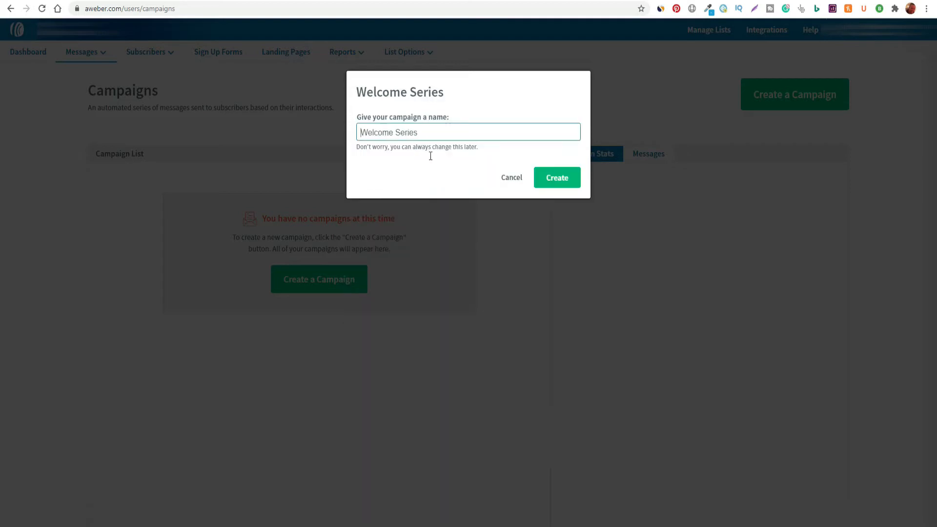
left_click(552, 180)
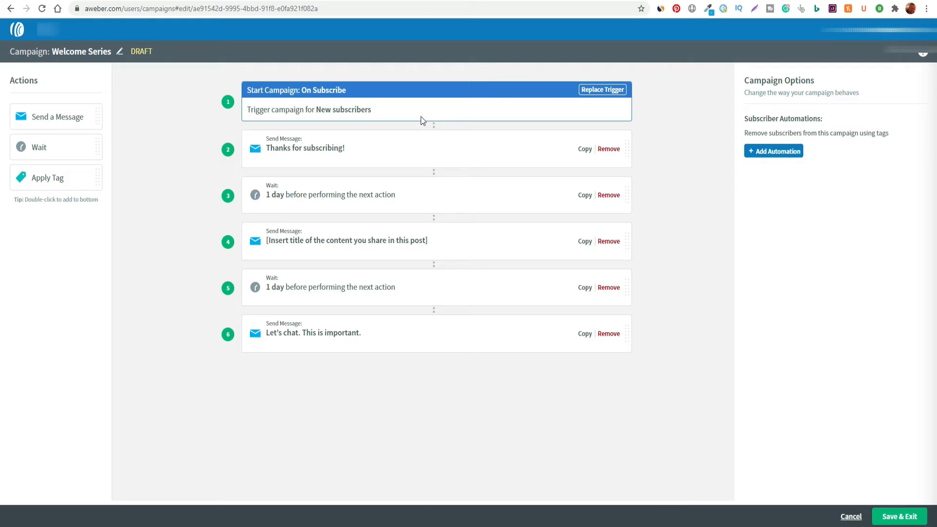
- Inspect the On Subscribe trigger's settings and the replacement trigger on offer, leaving the trigger as it is
left_click(393, 107)
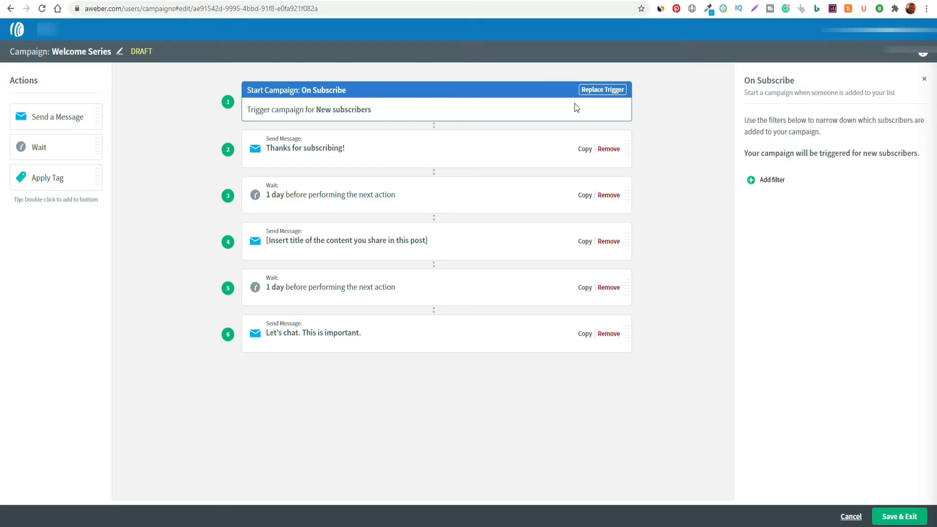
left_click(609, 90)
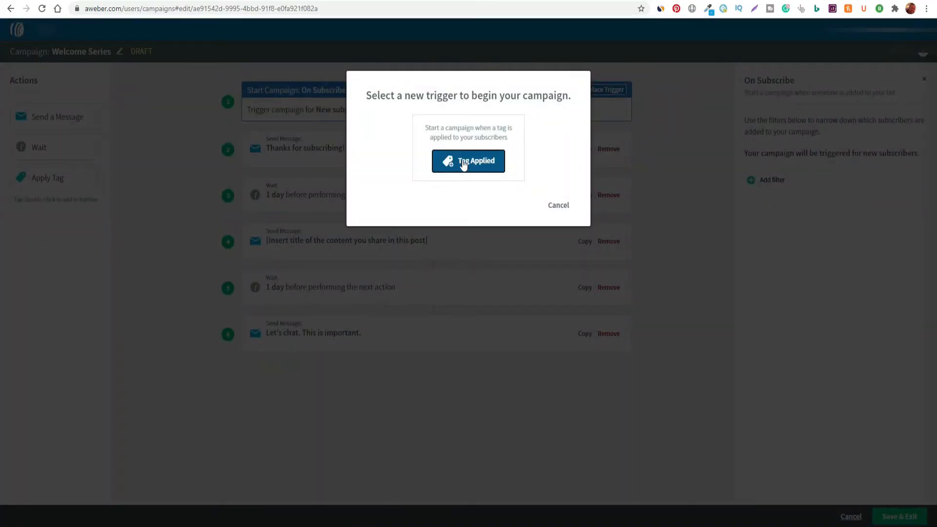
left_click(557, 206)
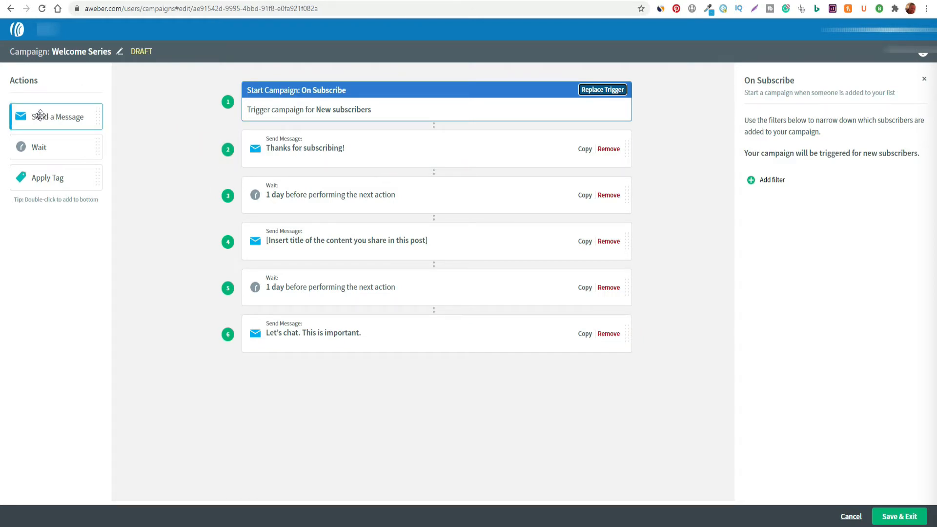
- Try inserting Send a Message and Wait actions among the existing campaign actions
left_click_drag(42, 118, 297, 173)
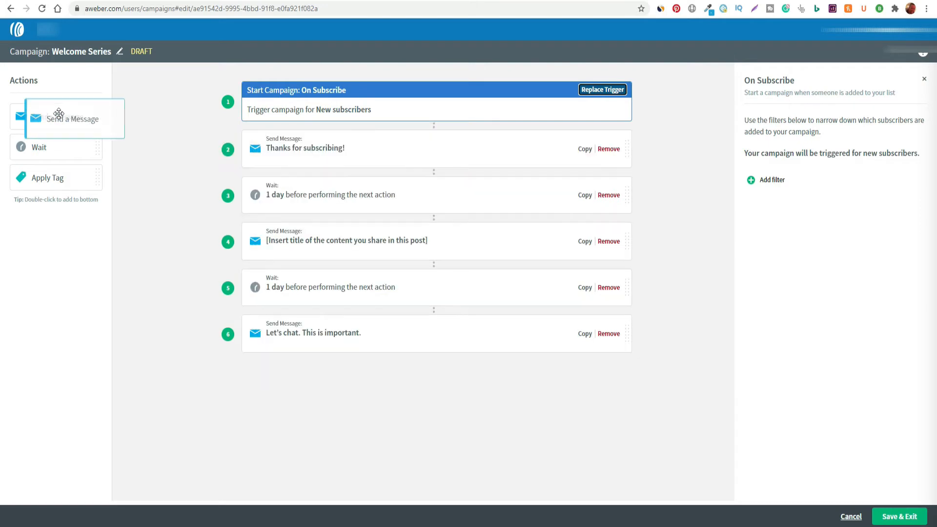
left_click_drag(190, 159, 286, 222)
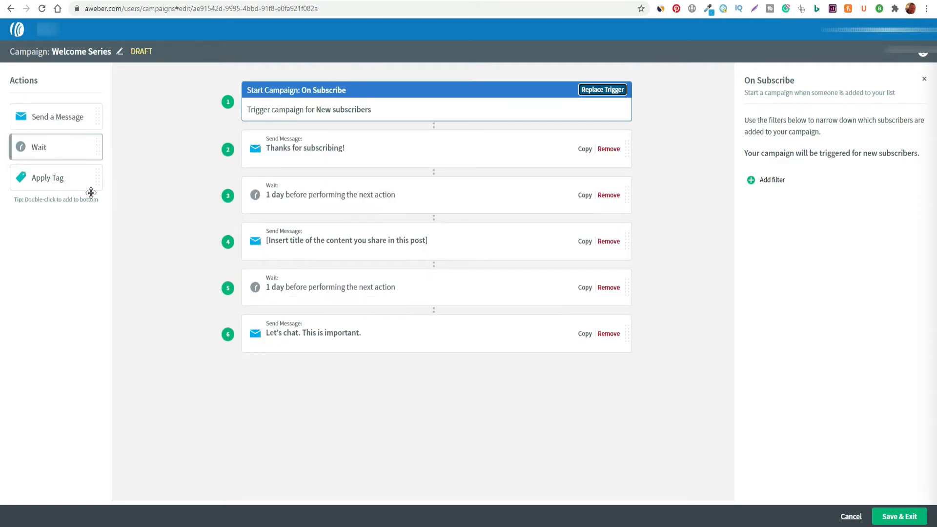
- Append an Apply Tag action after the last message that adds the tag end_welcome to subscribers
left_click_drag(39, 178, 274, 372)
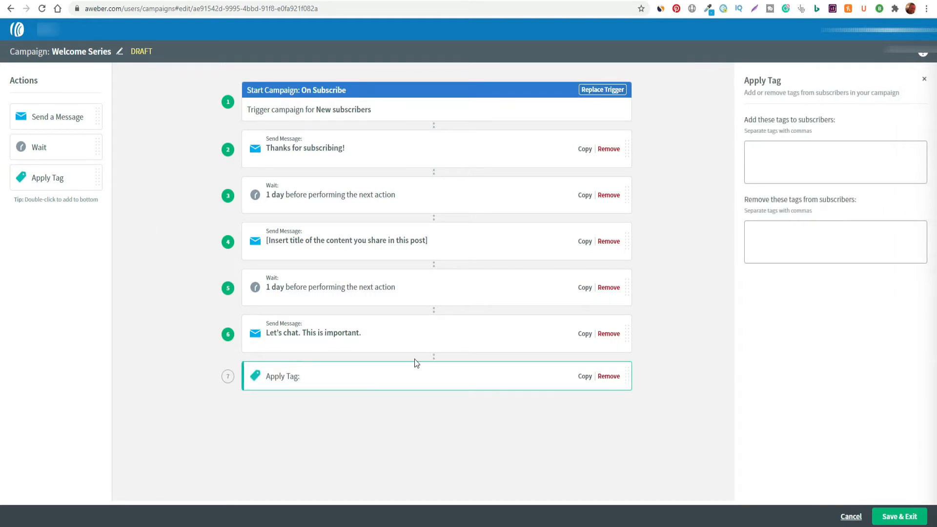
left_click(769, 146)
type("end_welcome")
key("Return")
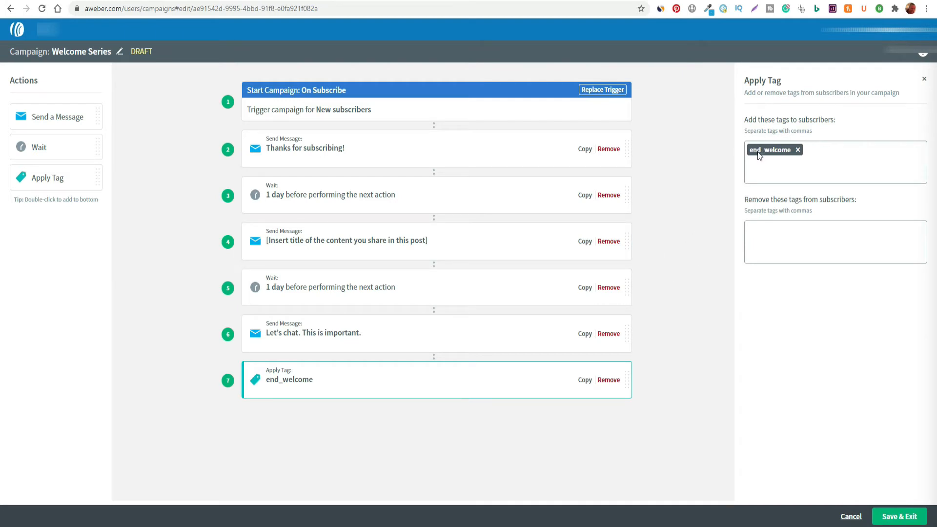
- Check the Tag Applied trigger option without applying it, and reopen the settings of the end_welcome tag action
left_click(610, 90)
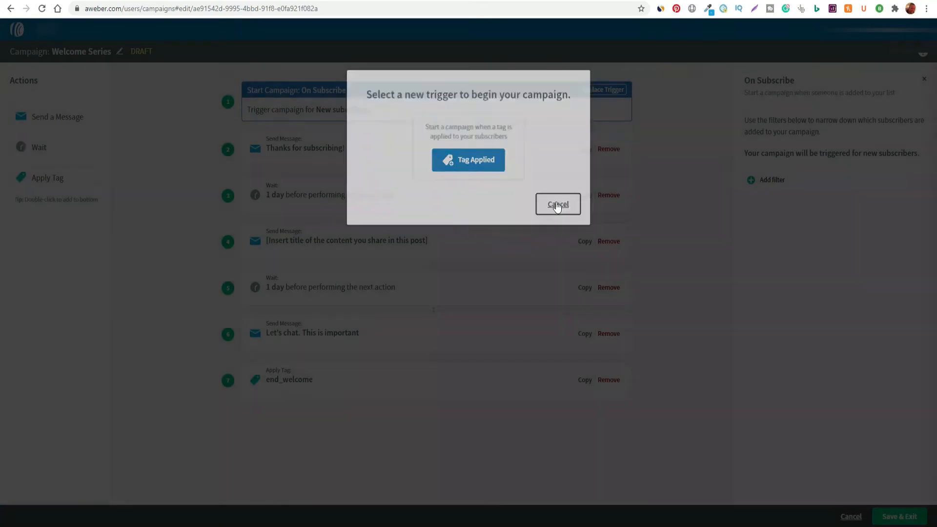
left_click(558, 205)
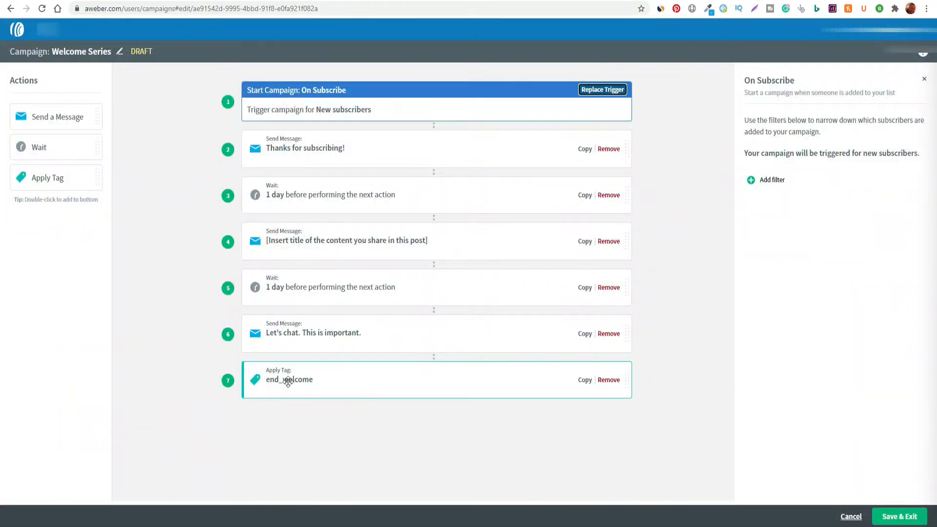
left_click(290, 379)
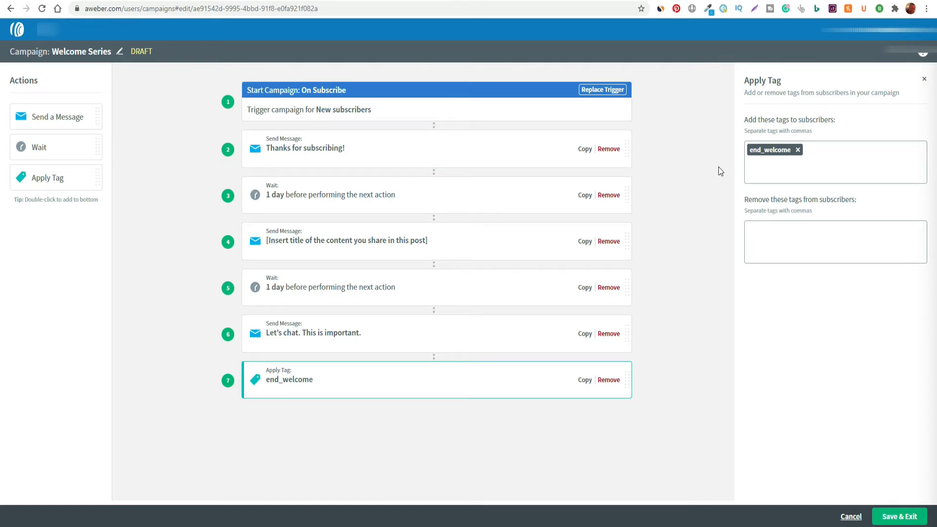
- Inspect the settings of the "Thanks for subscribing!" message action and the interval units available for the first Wait action, changing nothing
left_click(306, 149)
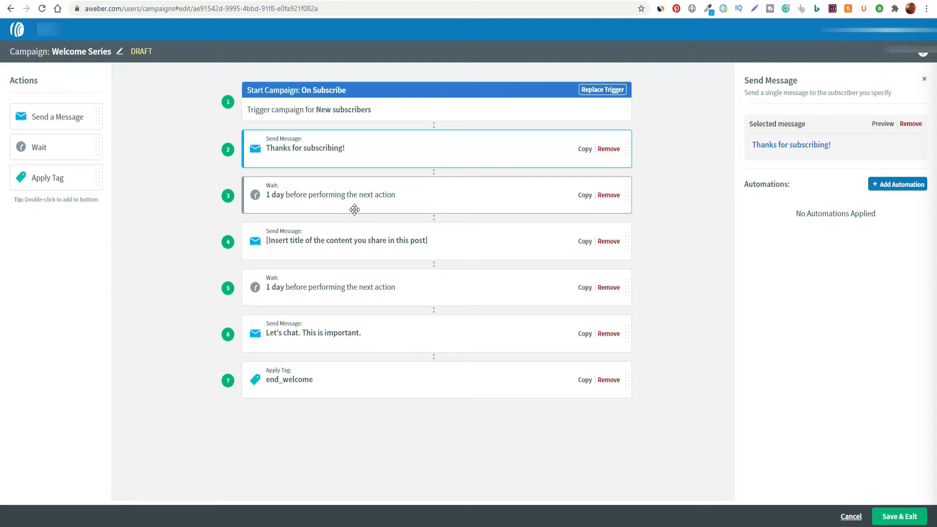
left_click(293, 195)
left_click(850, 146)
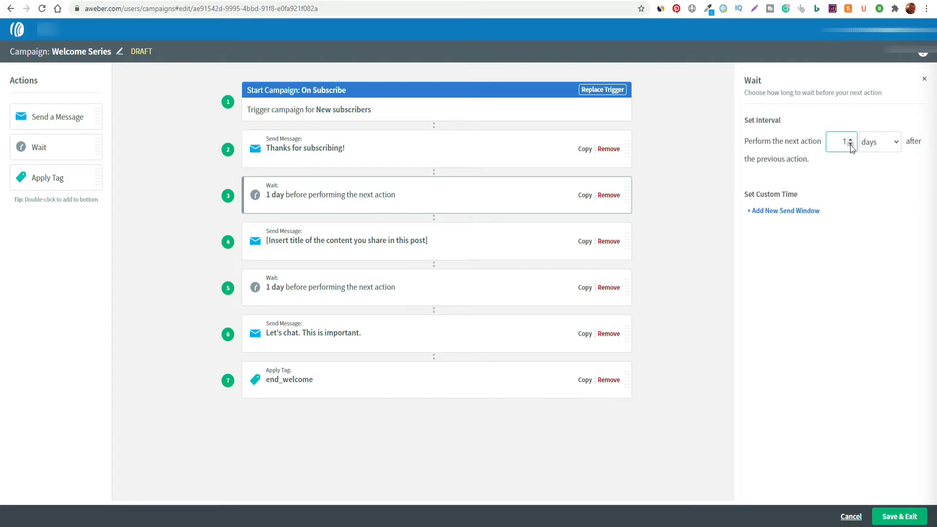
left_click(895, 142)
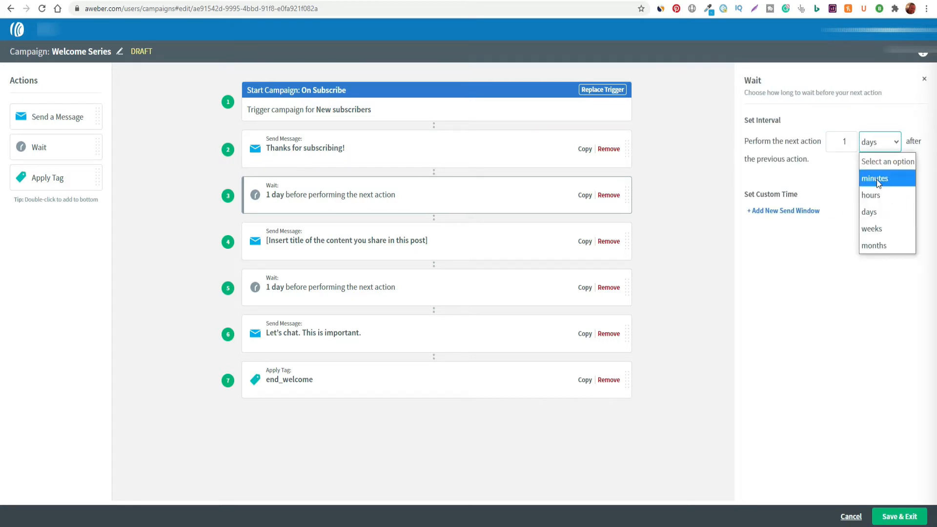
left_click(809, 265)
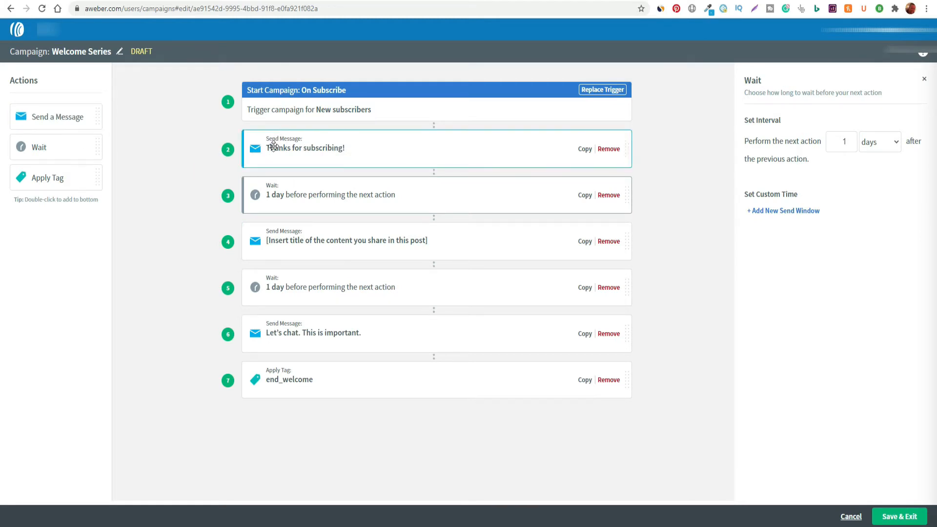
- Open the "Thanks for subscribing!" message in the message editor and read through its template text from greeting to signature
left_click(304, 157)
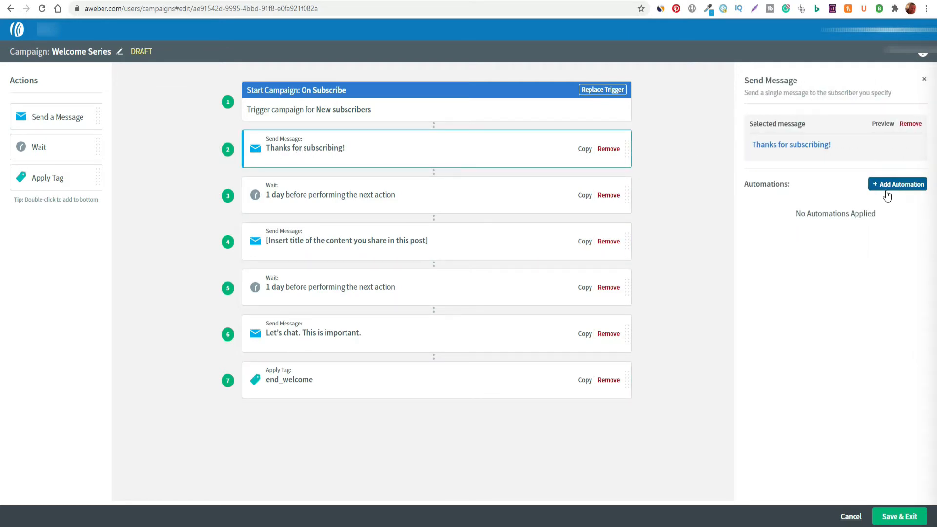
left_click(788, 151)
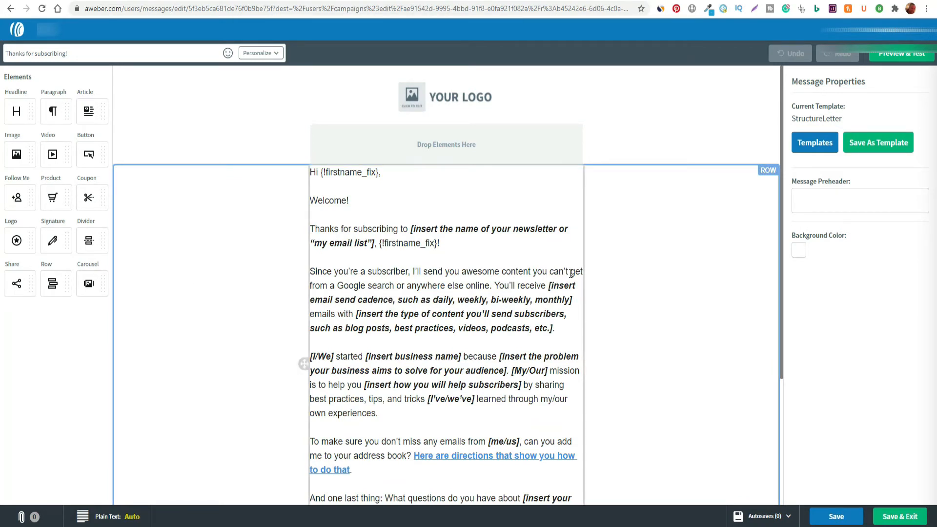
scroll(409, 282, "down", 4)
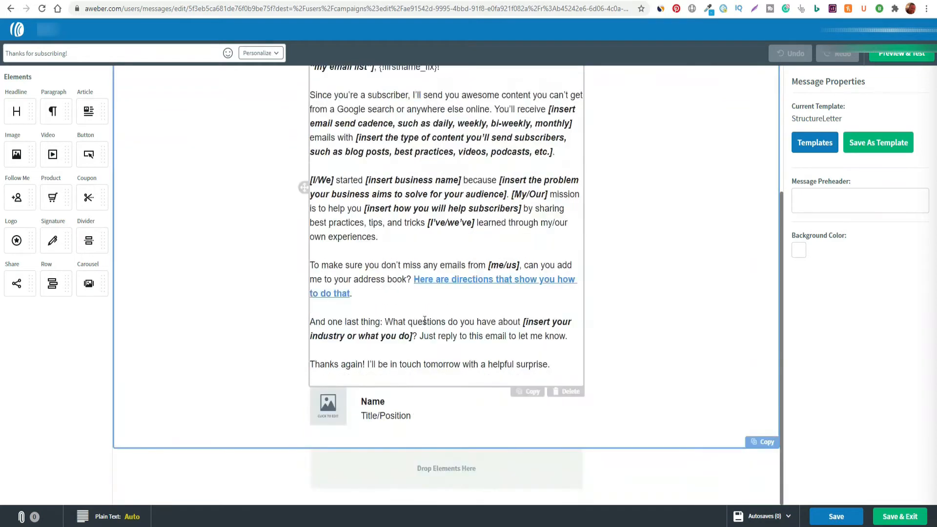
scroll(359, 265, "up", 3)
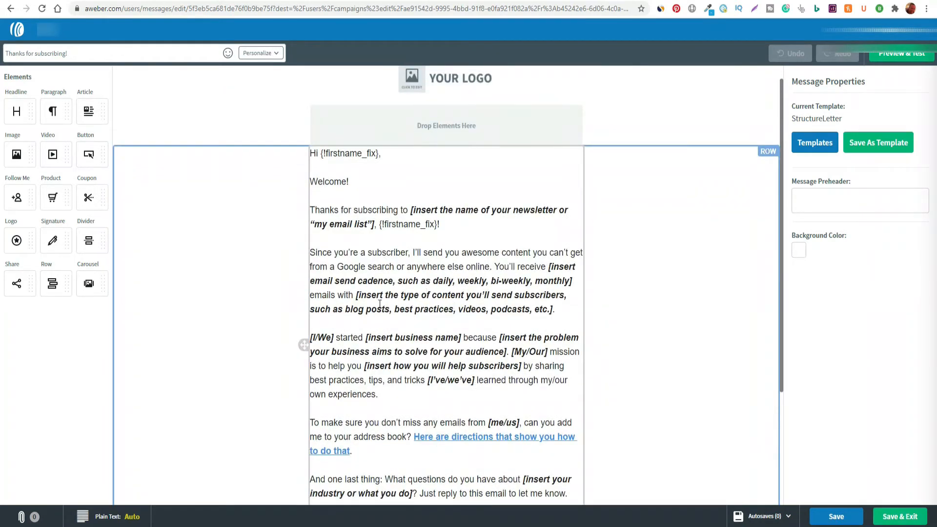
scroll(464, 321, "down", 2)
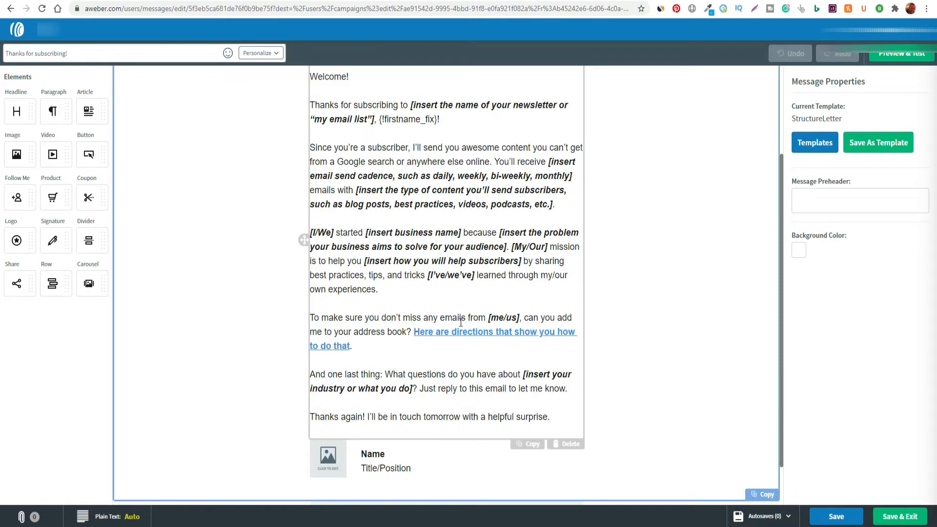
scroll(459, 301, "up", 3)
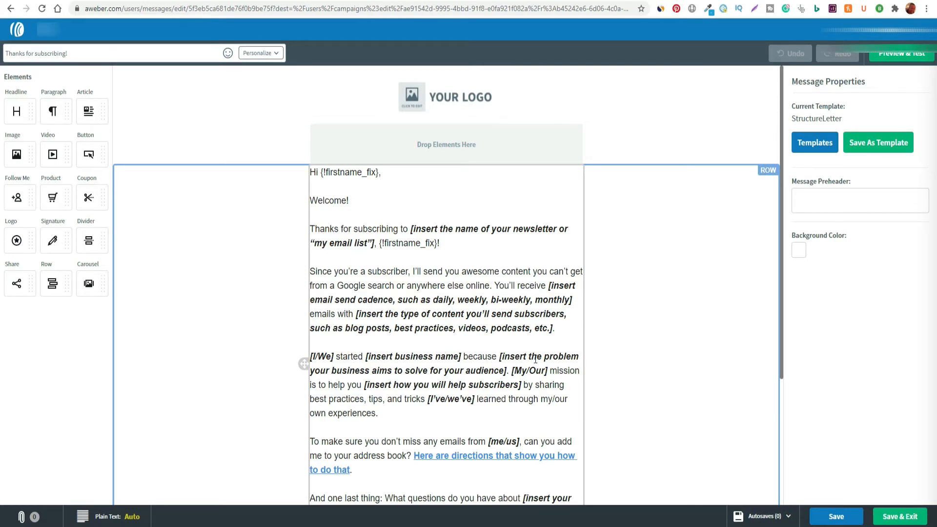
scroll(448, 319, "down", 2)
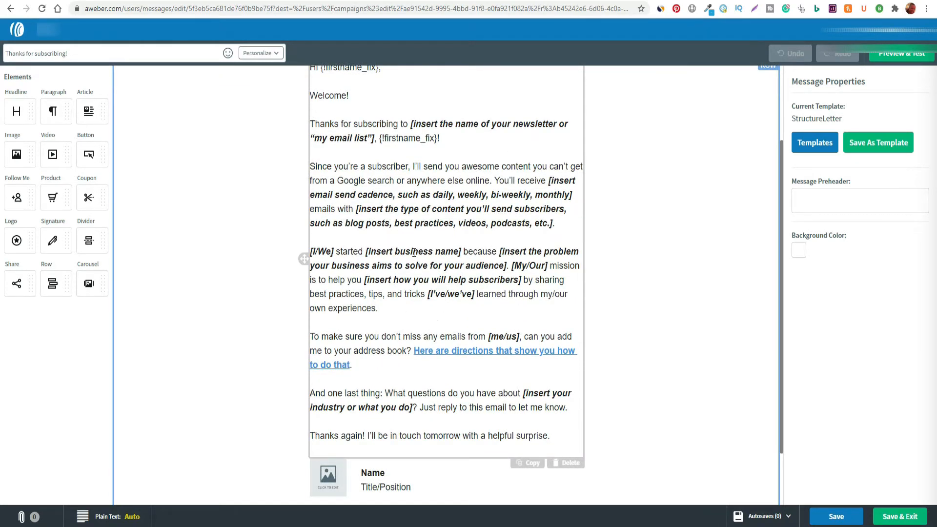
scroll(452, 337, "up", 2)
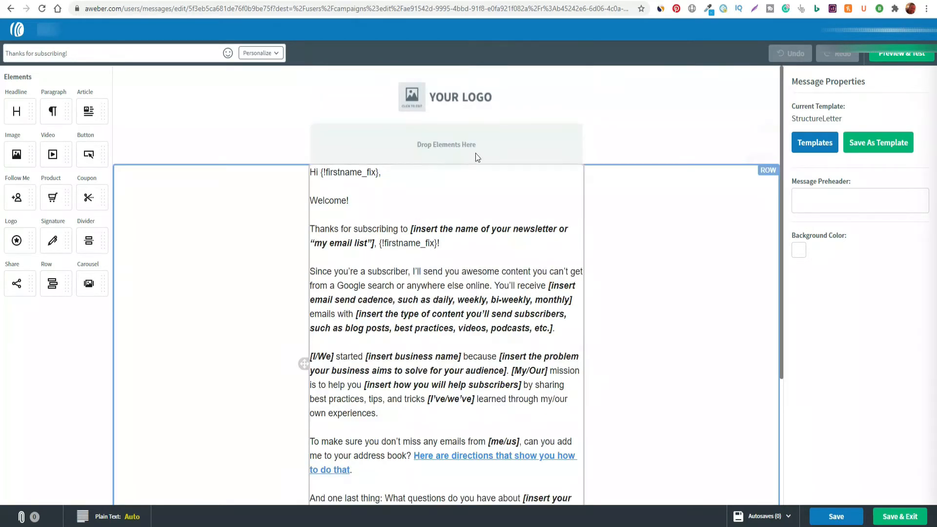
- Replace the header logo placeholder with the Hidden Online Living image from the saved images and shrink it to about 174 by 174 px
left_click(437, 101)
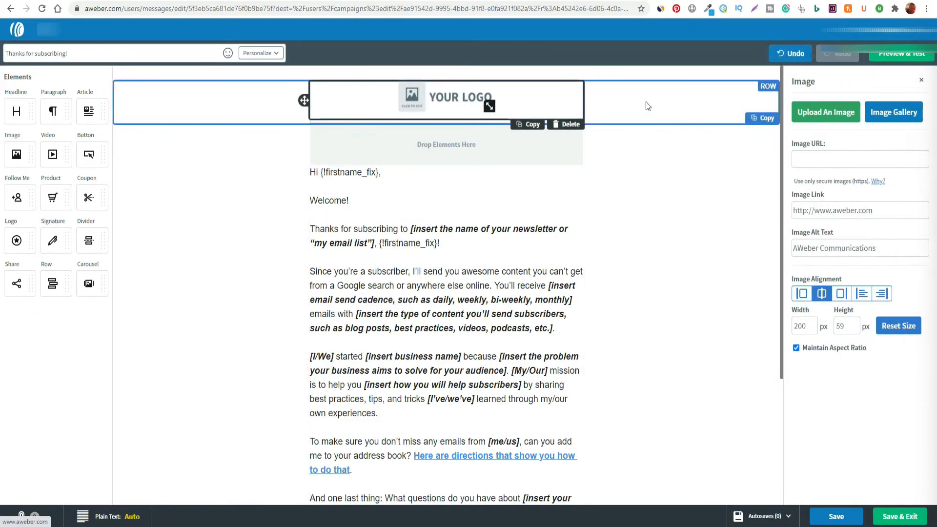
left_click(877, 116)
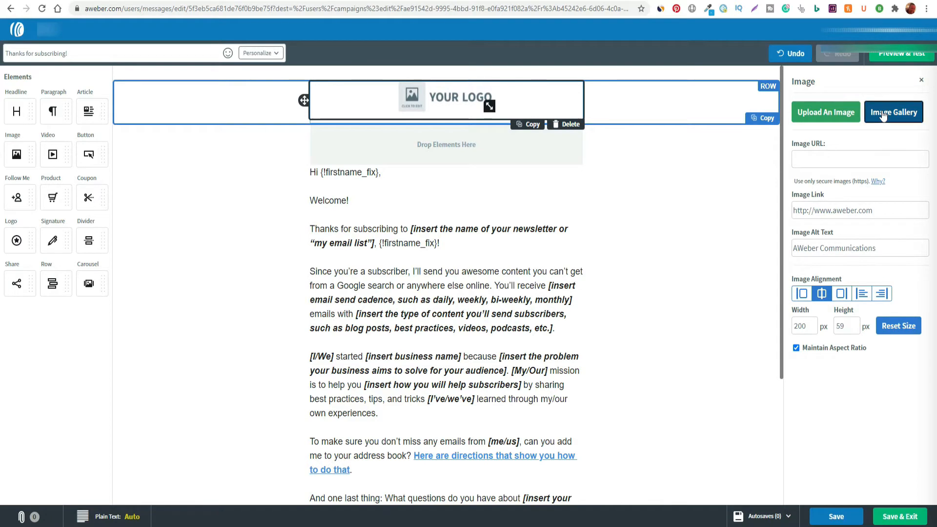
left_click(320, 75)
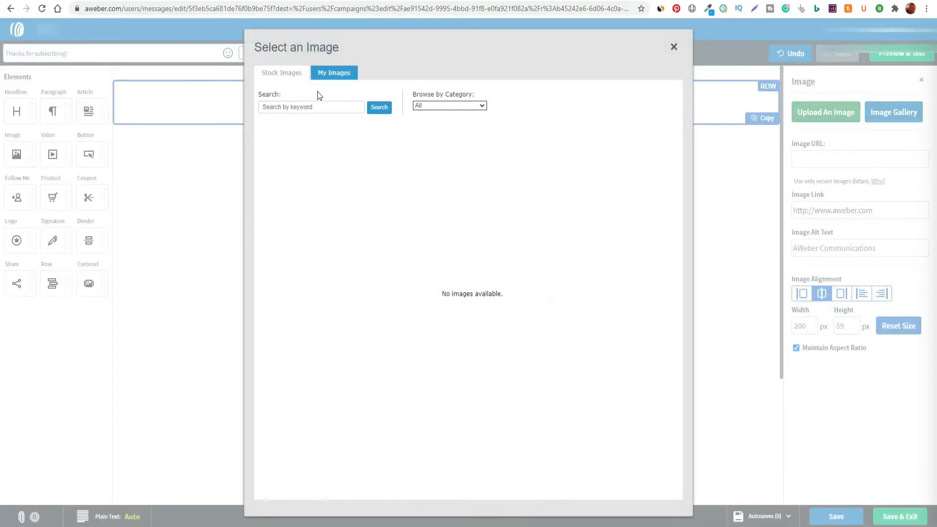
left_click(452, 168)
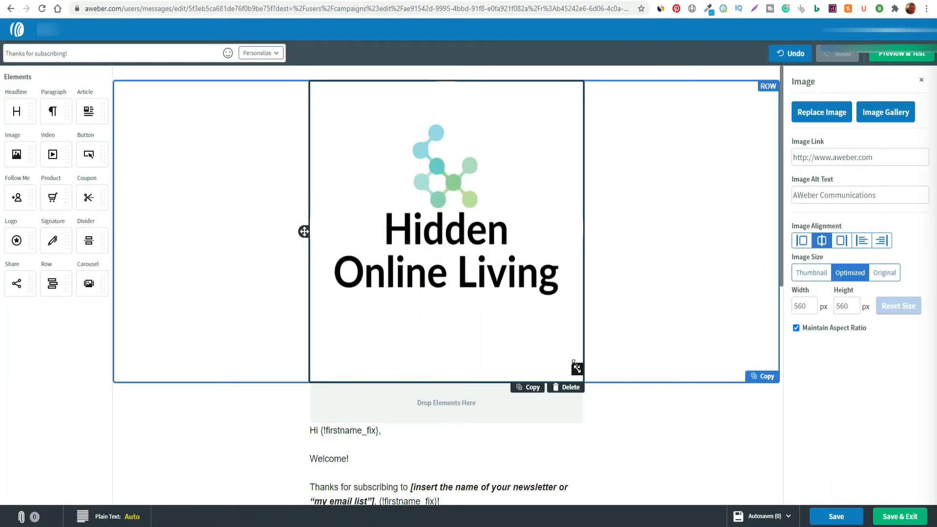
left_click_drag(577, 368, 412, 171)
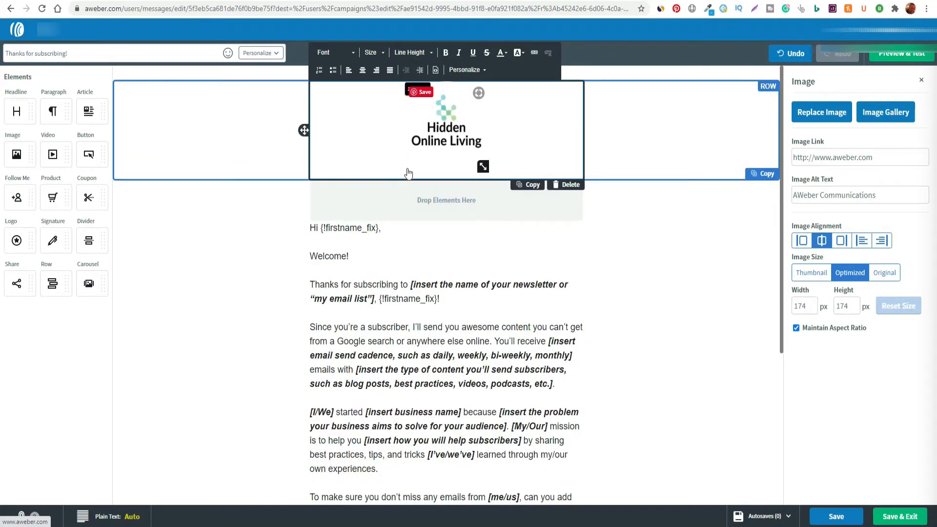
- Try to delete the empty row below the logo and undo that deletion
left_click(468, 196)
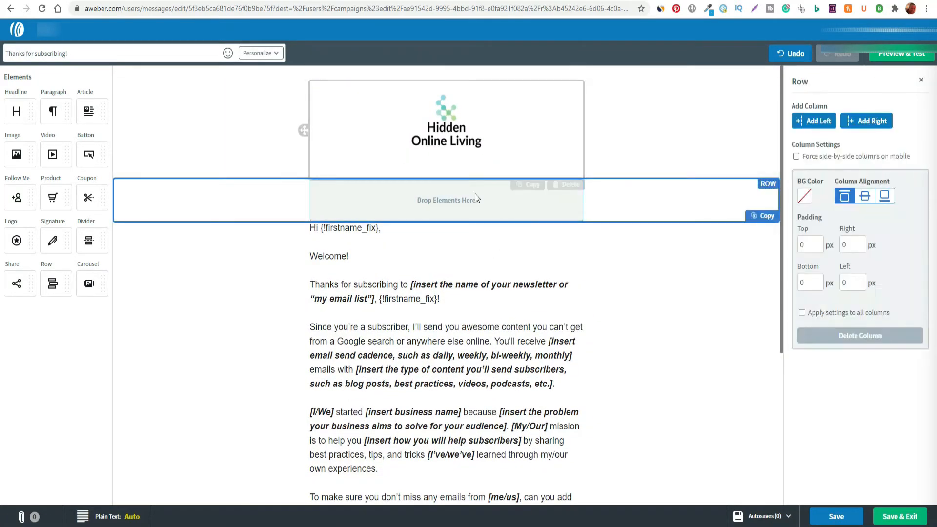
left_click(570, 185)
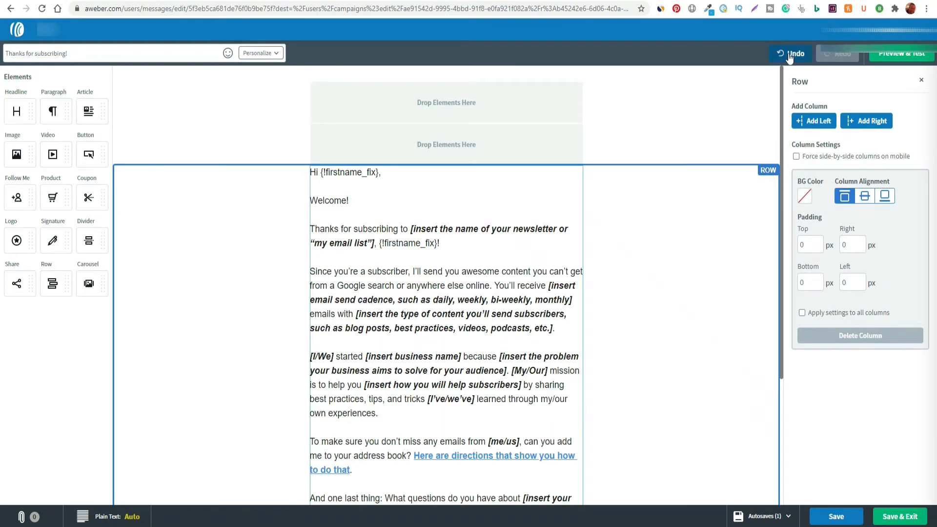
left_click(790, 55)
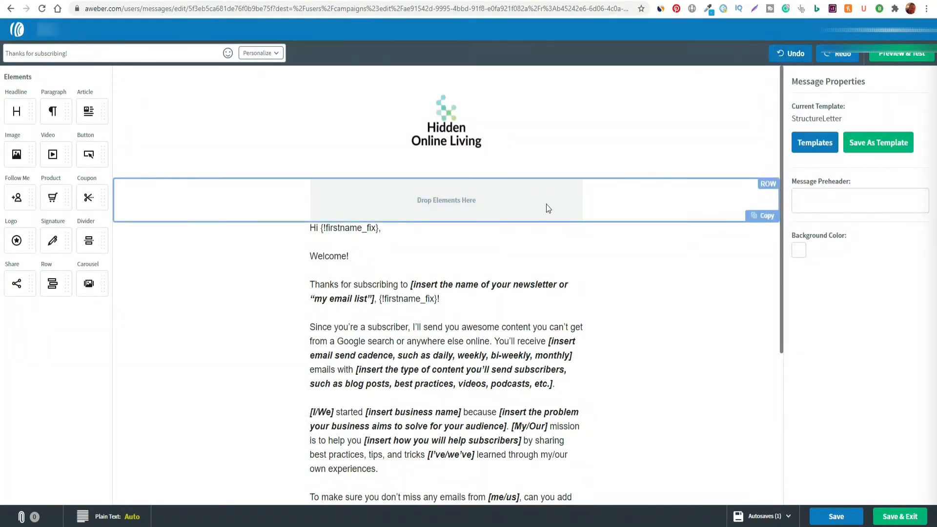
left_click(547, 208)
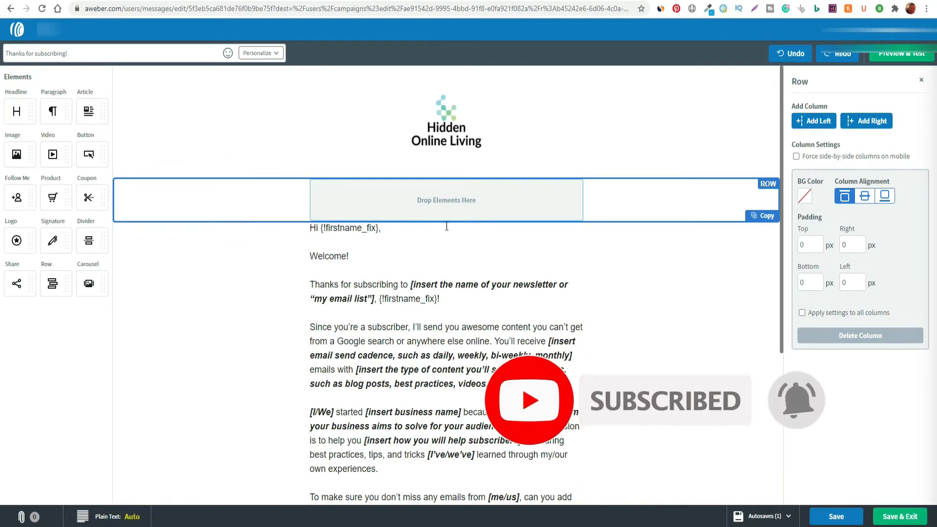
- Try to place a Video element between the closing line of the message and the signature block
scroll(254, 244, "down", 4)
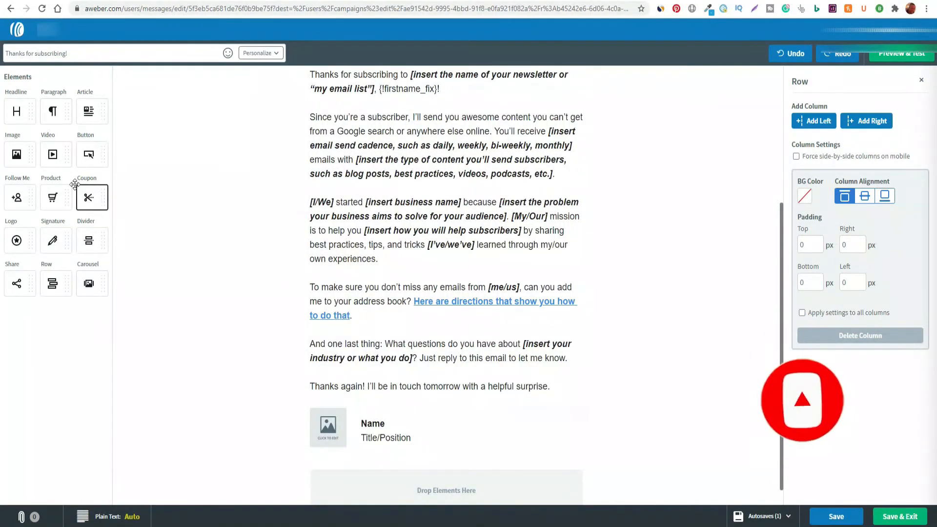
mouse_move(53, 157)
left_mouse_down()
mouse_move(341, 370)
mouse_move(360, 353)
mouse_move(376, 375)
left_mouse_up()
left_click_drag(377, 399, 392, 399)
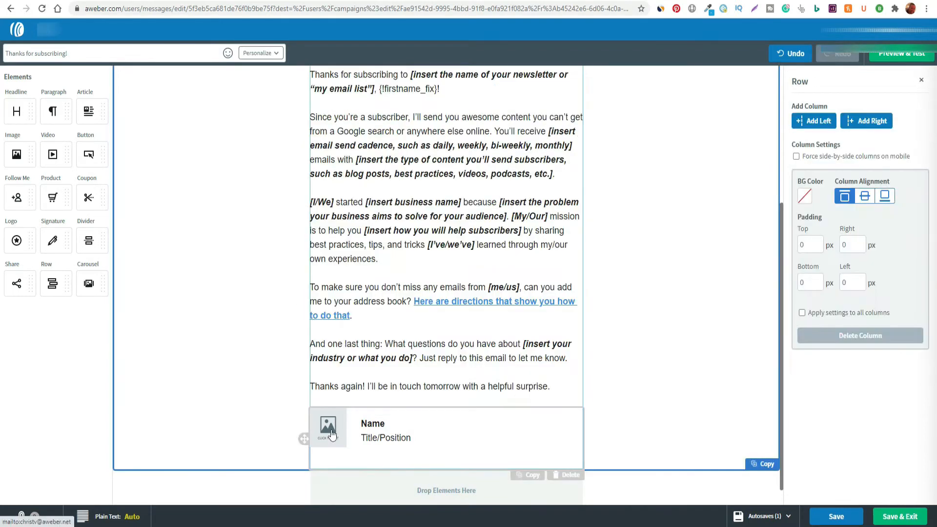
- Replace the image placeholder in the signature block with the portrait photo of the man with folded arms from the image gallery
left_click(332, 434)
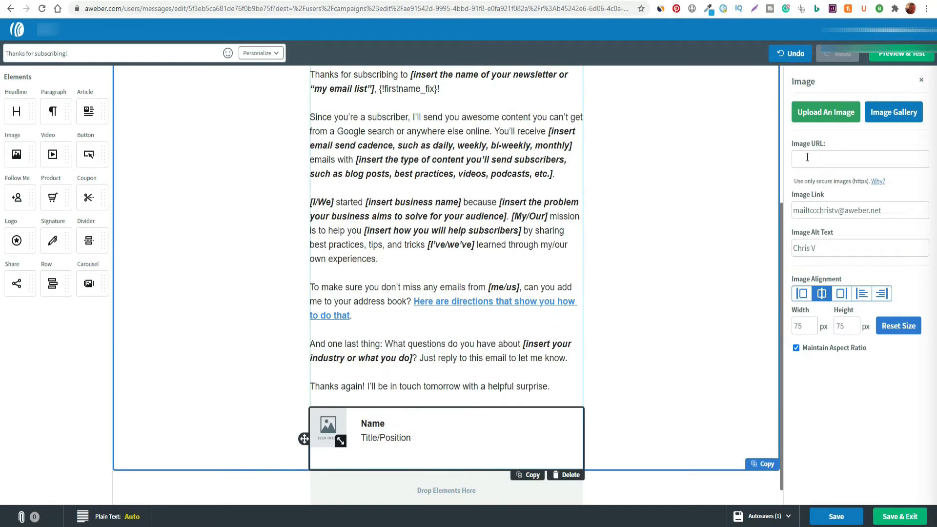
left_click(891, 114)
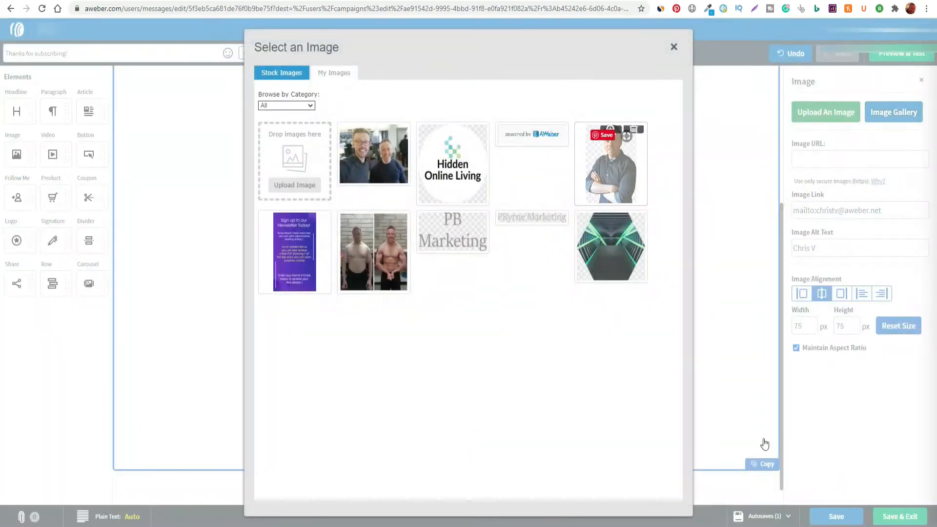
left_click(623, 175)
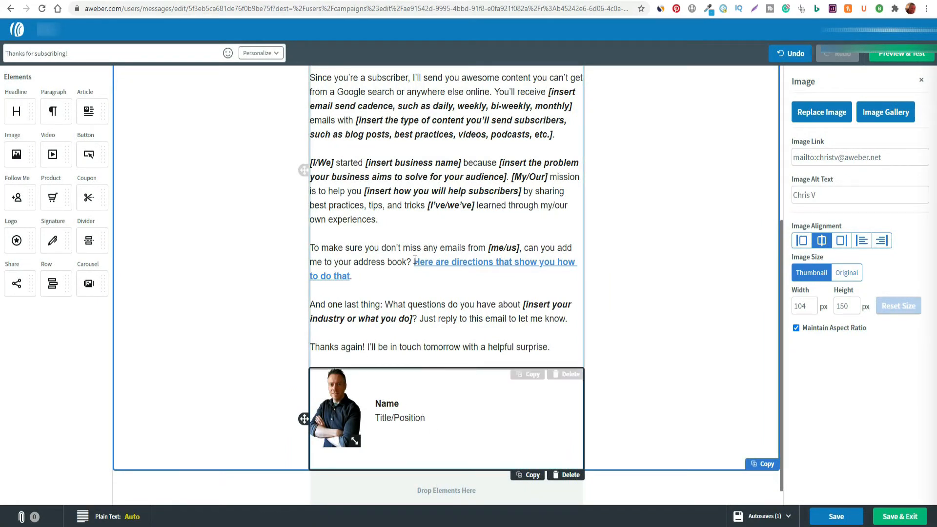
left_click(447, 258)
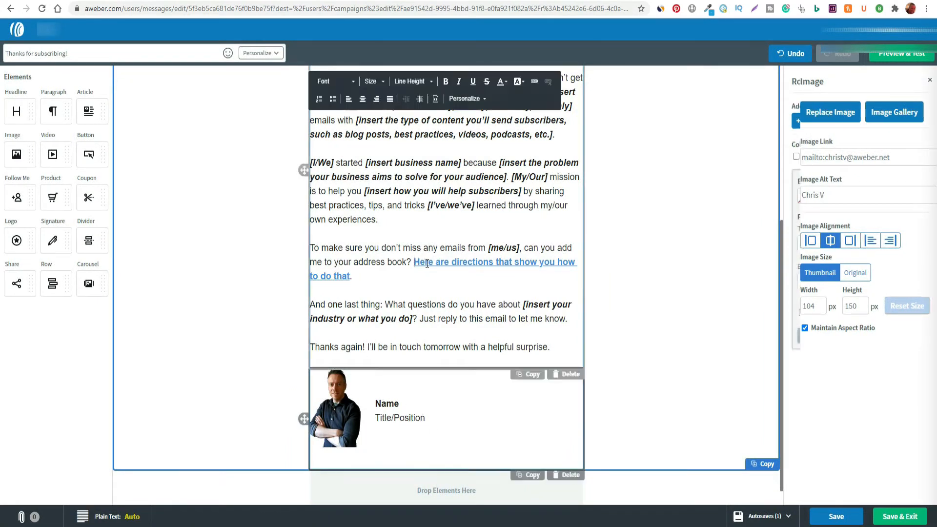
left_click_drag(413, 262, 505, 285)
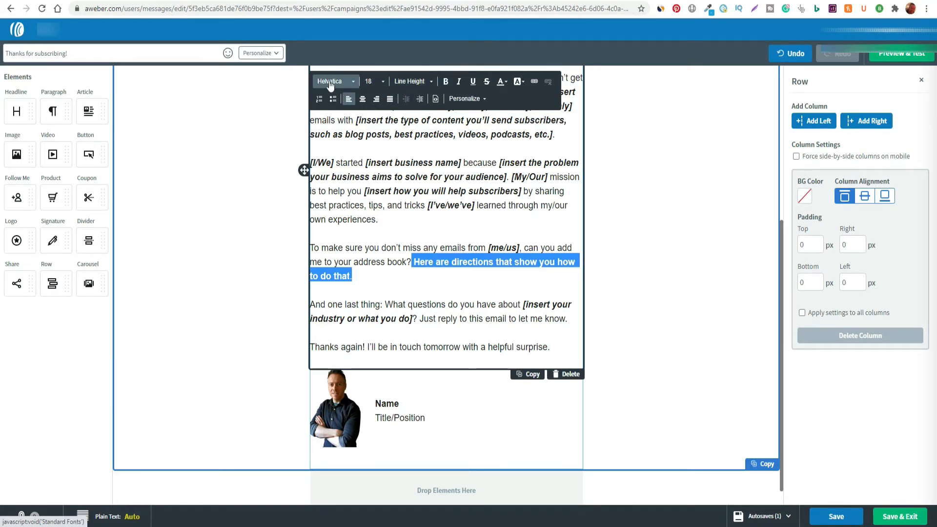
left_click(534, 82)
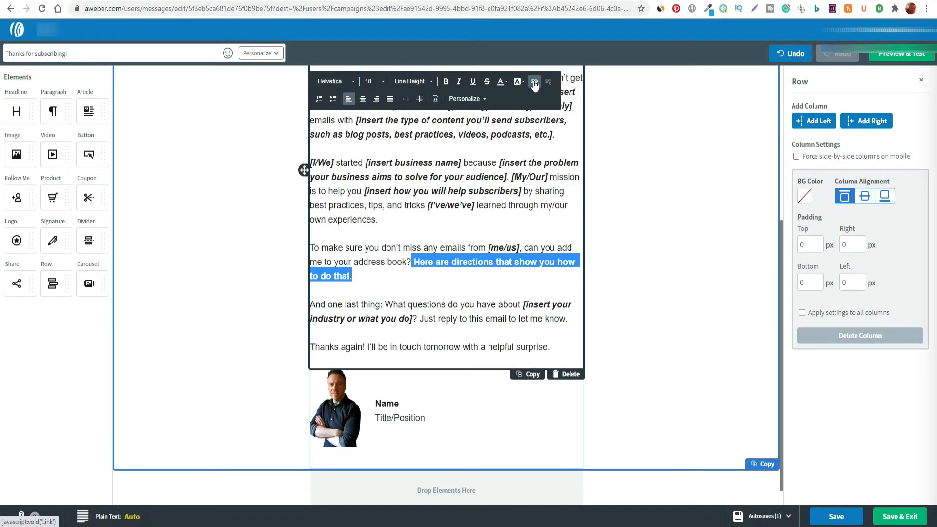
key("ctrl+v")
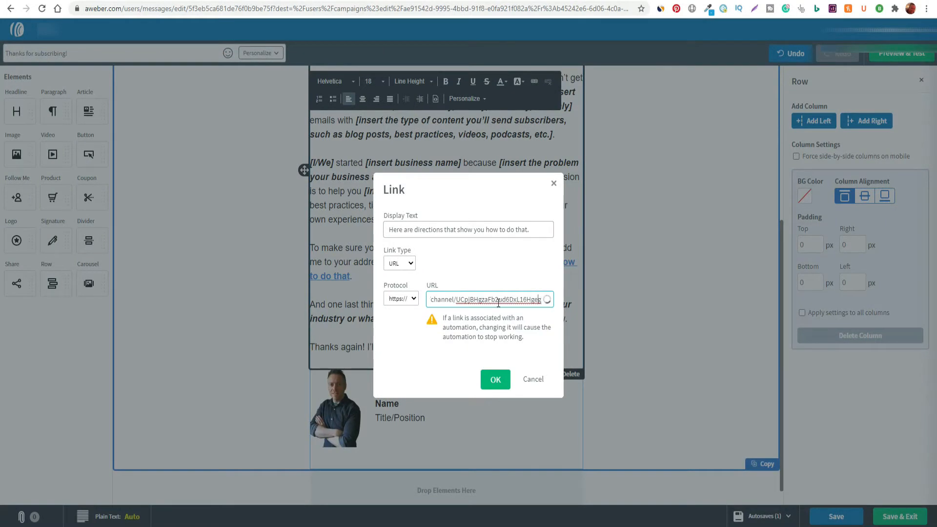
left_click(495, 380)
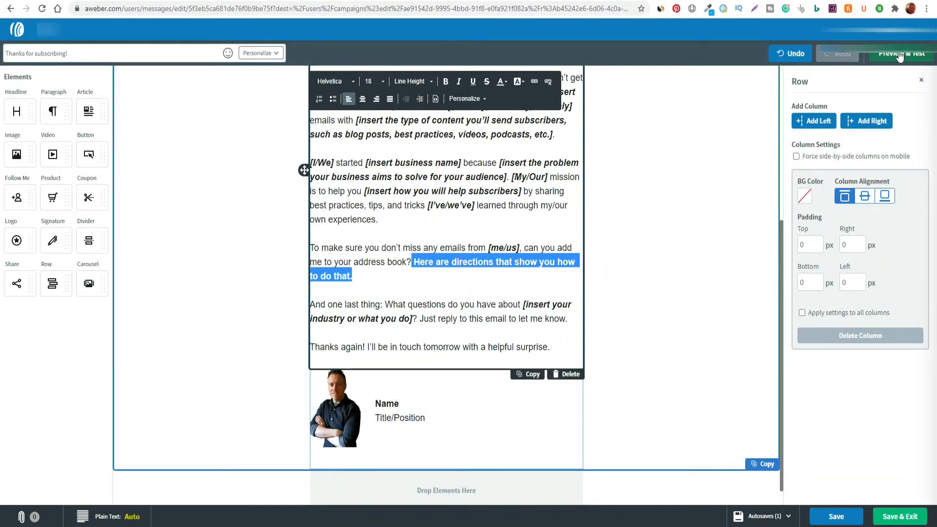
- Preview the finished message and examine its logo, body text, directions link and signature photo
left_click(900, 55)
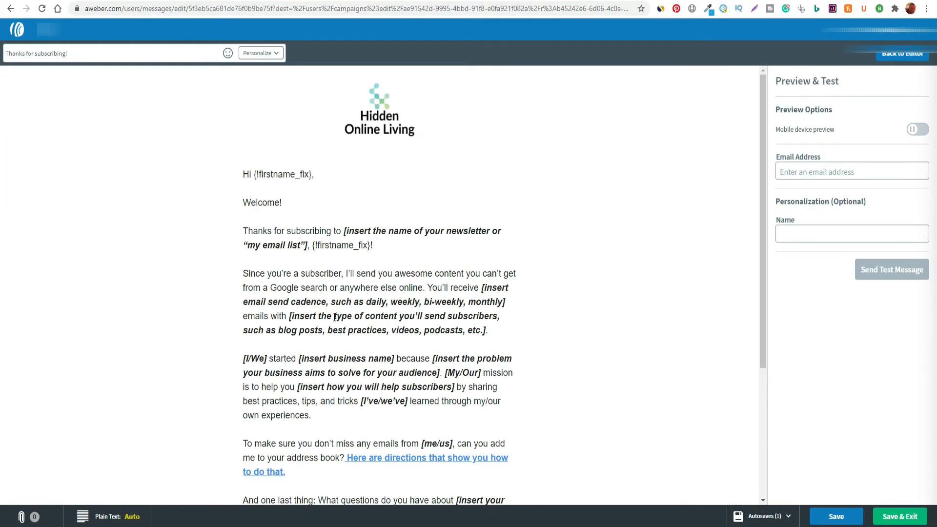
scroll(335, 316, "down", 3)
scroll(334, 316, "up", 3)
scroll(394, 330, "down", 2)
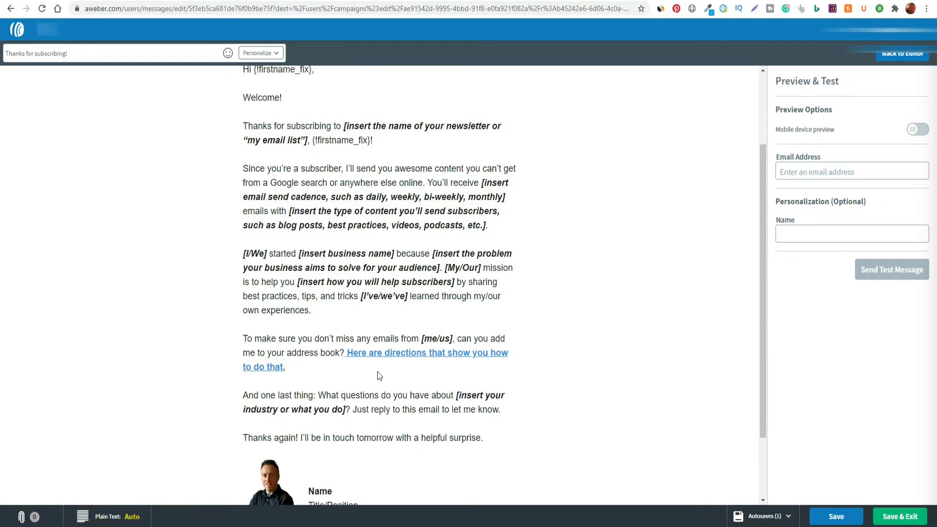
left_click(415, 358)
scroll(390, 258, "up", 3)
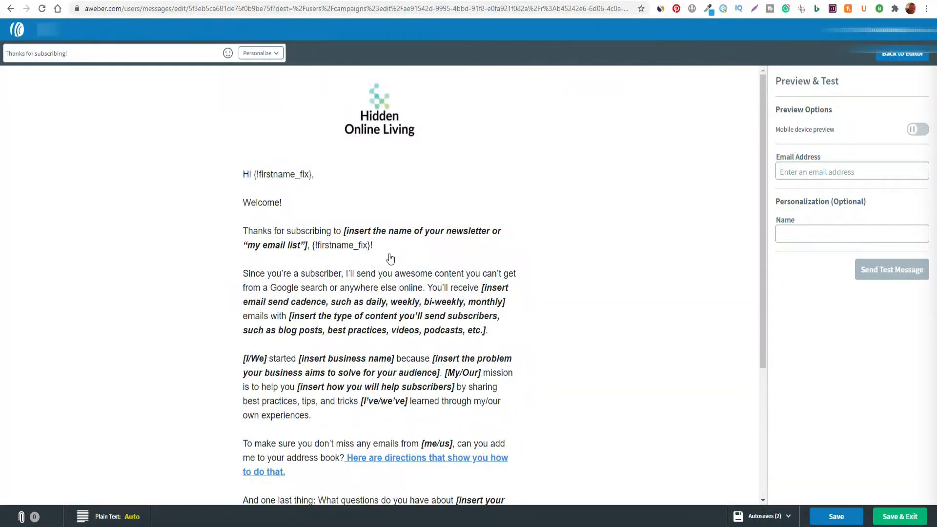
scroll(390, 258, "down", 5)
scroll(388, 370, "up", 5)
scroll(439, 342, "down", 4)
scroll(448, 391, "up", 2)
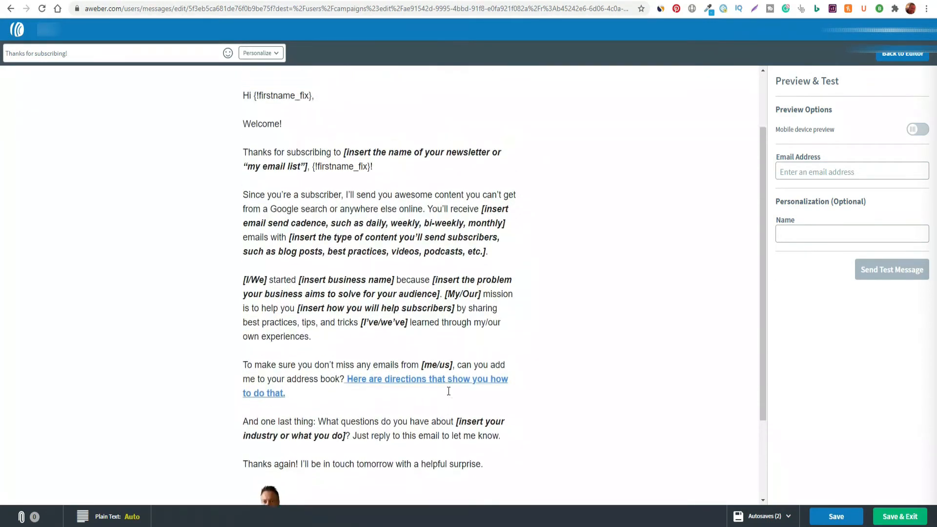
- Return from the preview to the message editor and review the welcome message from the logo down to the signature block
scroll(448, 391, "up", 3)
left_click(902, 53)
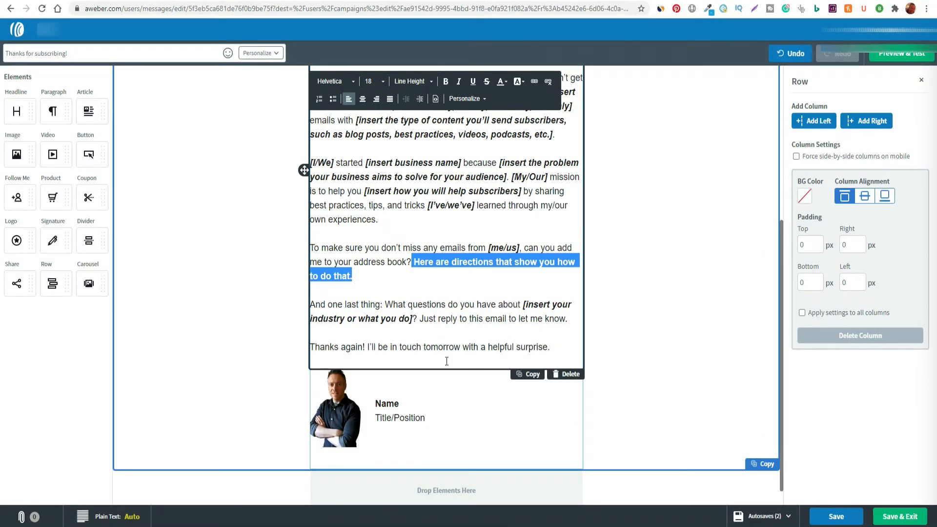
scroll(447, 361, "up", 5)
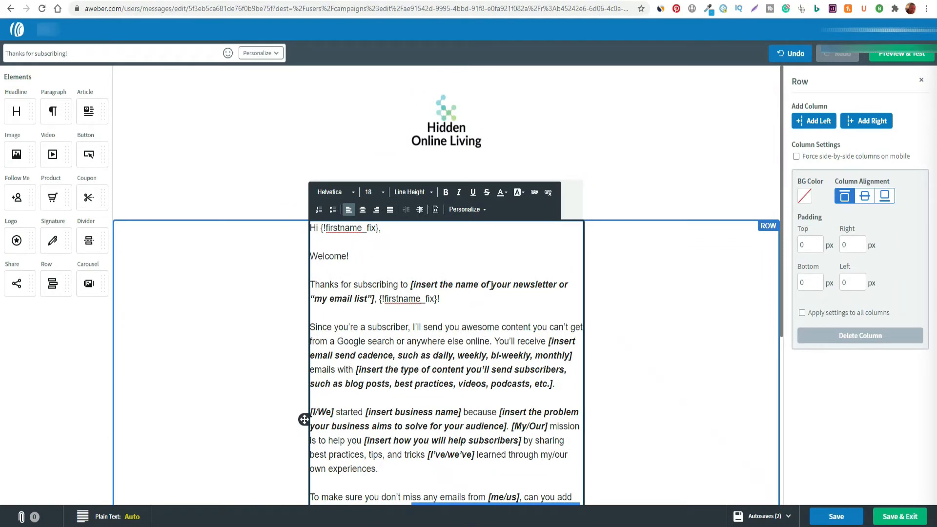
scroll(476, 298, "down", 5)
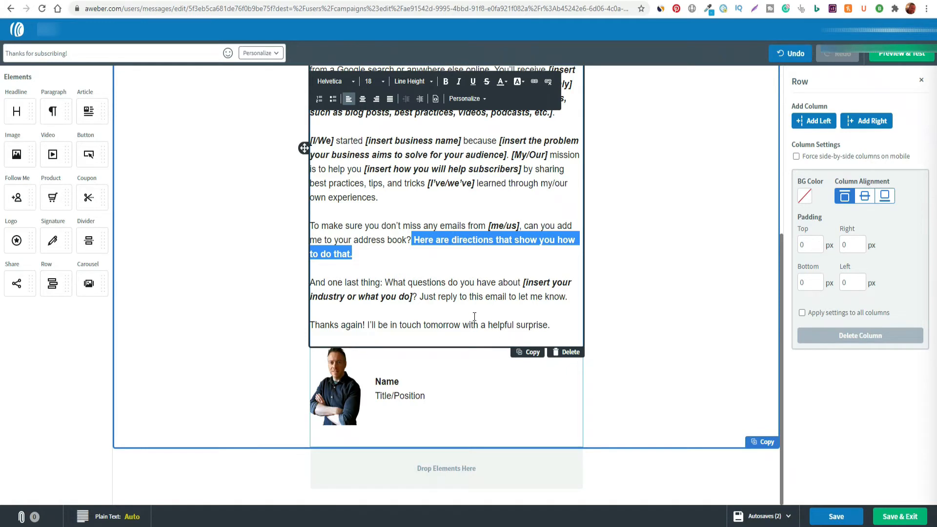
scroll(474, 317, "up", 2)
scroll(475, 316, "up", 2)
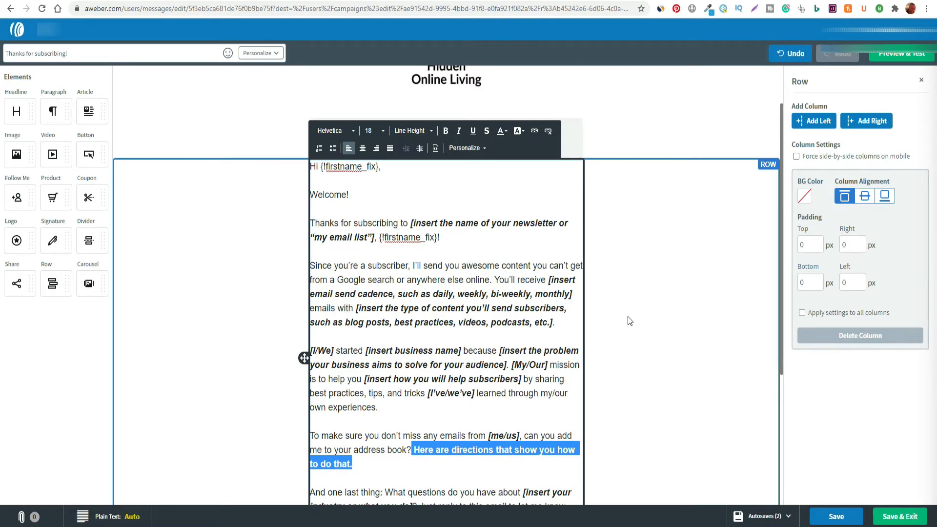
scroll(628, 317, "down", 3)
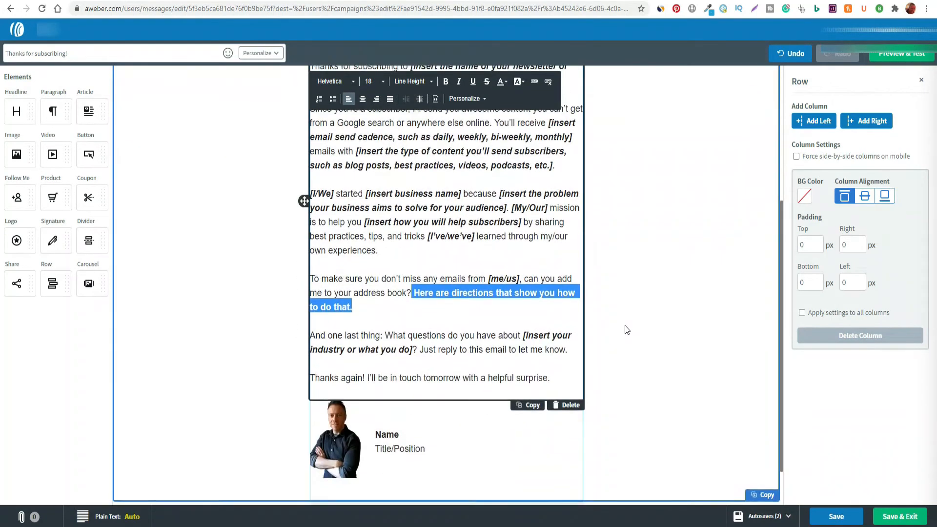
scroll(627, 330, "up", 4)
scroll(424, 238, "down", 2)
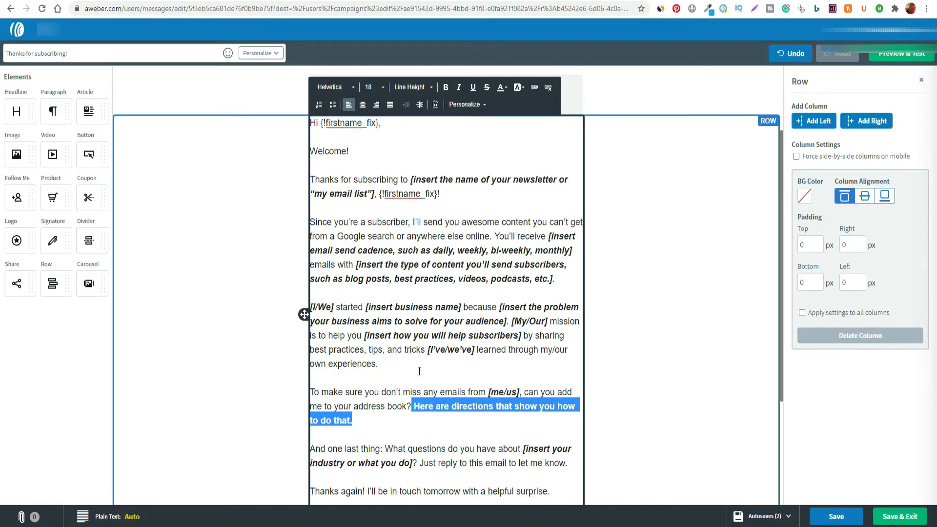
scroll(419, 371, "down", 2)
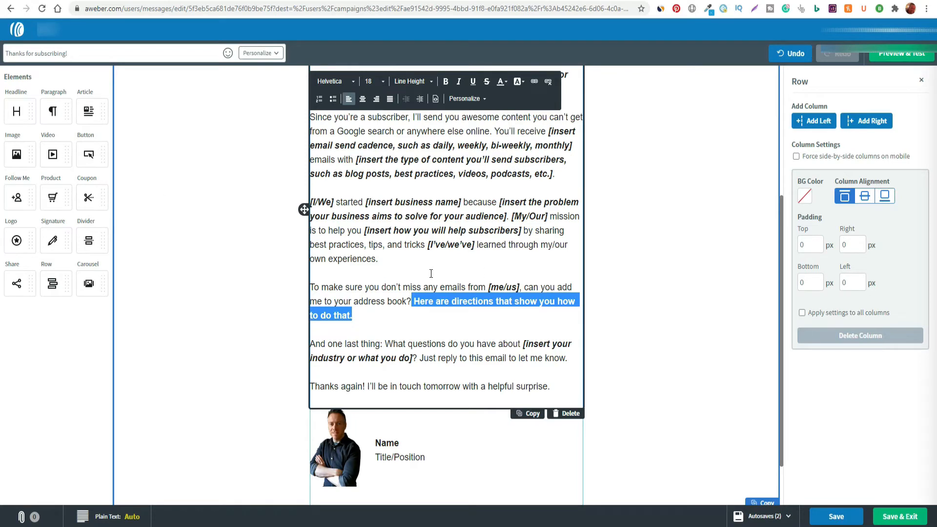
scroll(409, 271, "up", 4)
scroll(418, 272, "down", 4)
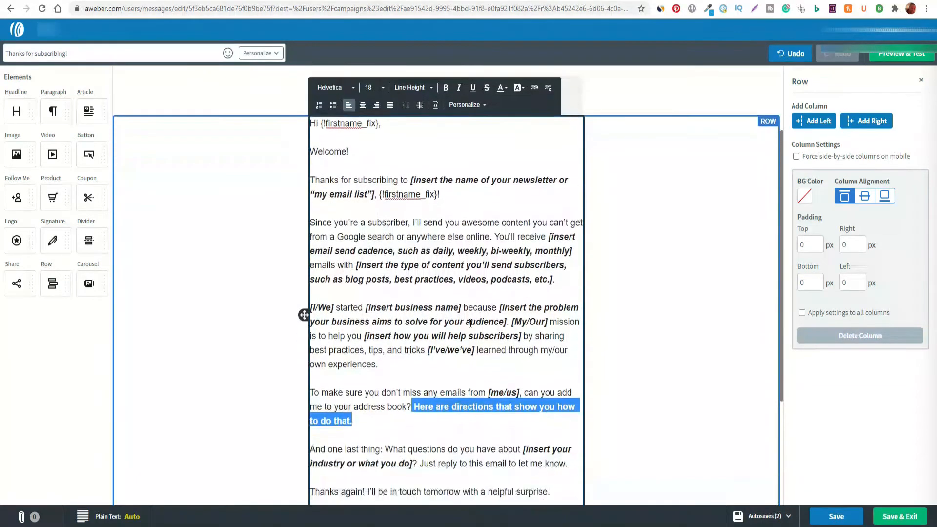
- Save and exit the welcome message, and inspect the campaign's second message and its end_welcome tag action
left_click(900, 516)
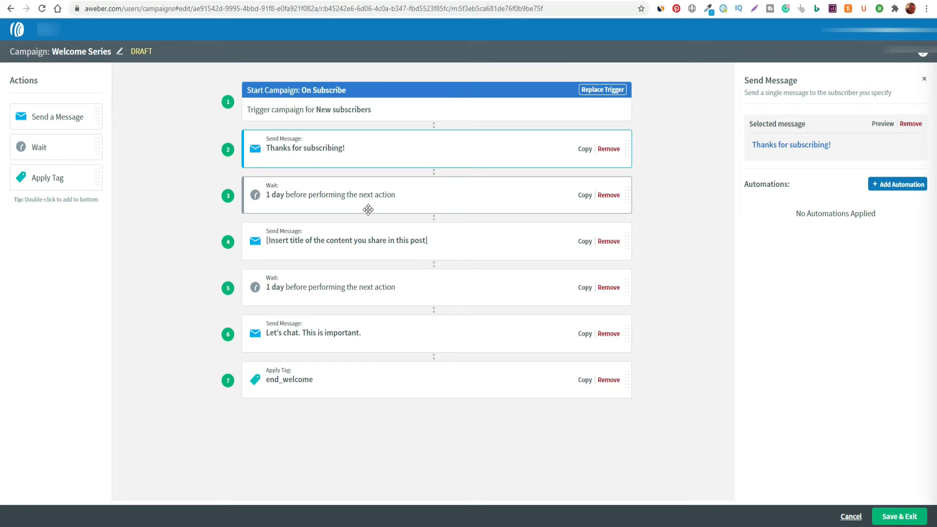
left_click(320, 239)
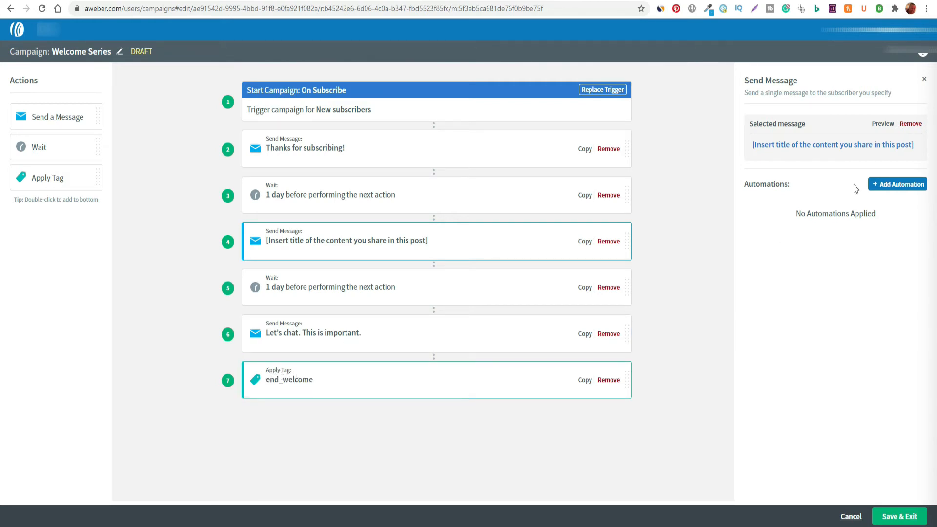
left_click(496, 367)
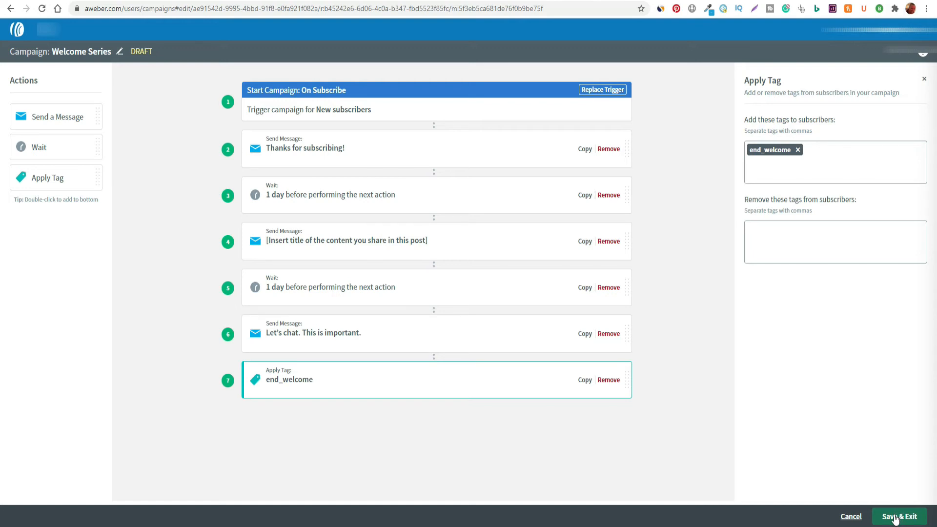
- Save and exit the Welcome Series campaign, and check its available status options without activating it
left_click(895, 517)
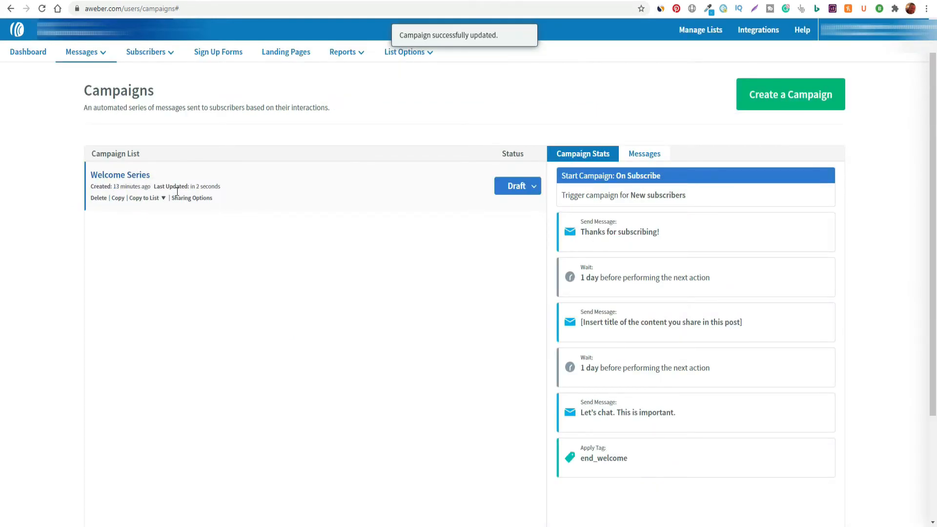
left_click(534, 187)
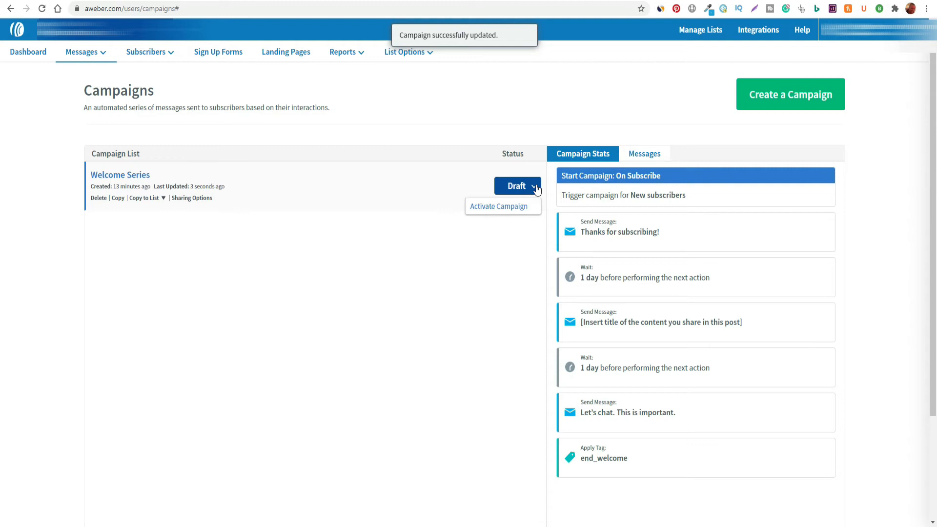
left_click(488, 223)
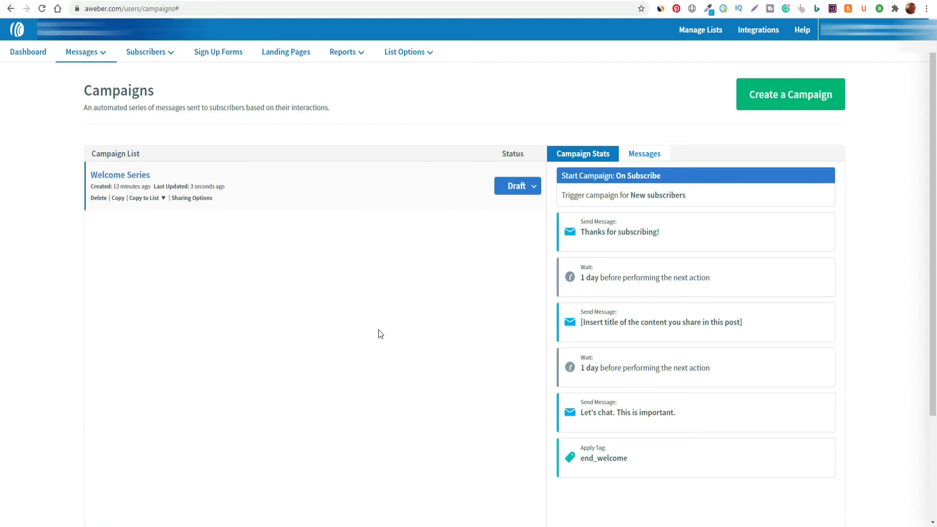
- Create a new broadcast with the Drag & Drop Email Builder and give it the subject line "Product Sale"
mouse_move(101, 57)
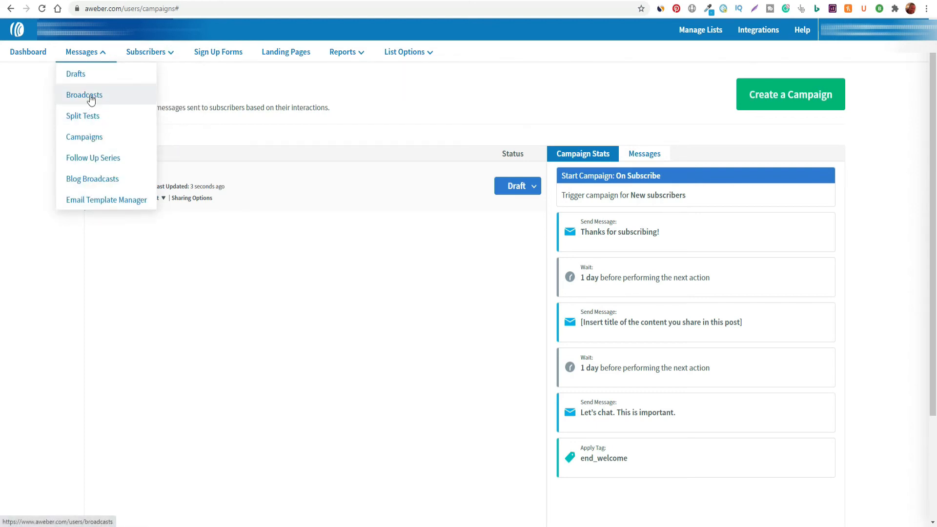
left_click(154, 103)
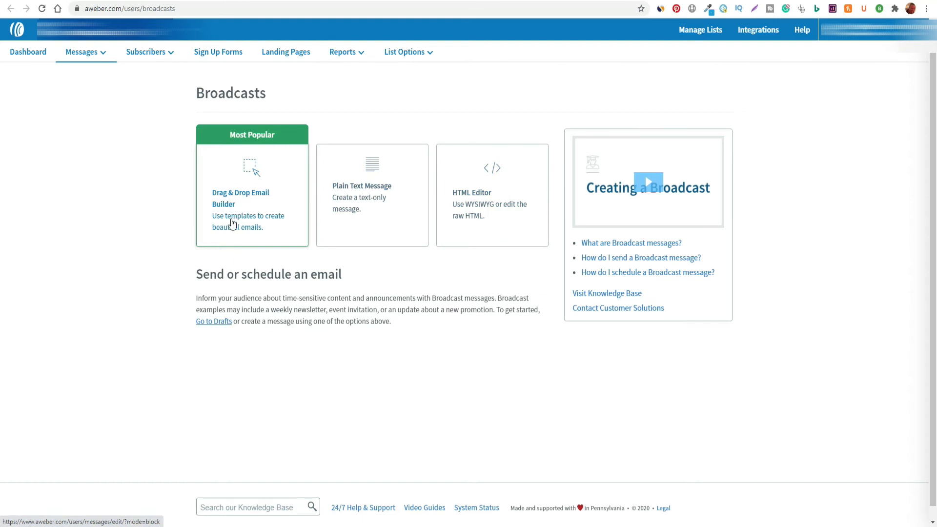
left_click(232, 218)
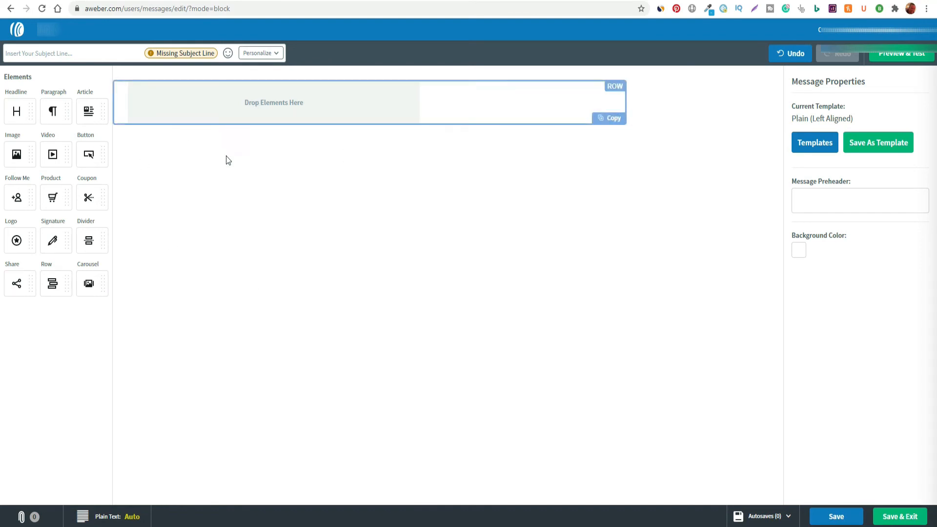
left_click(32, 51)
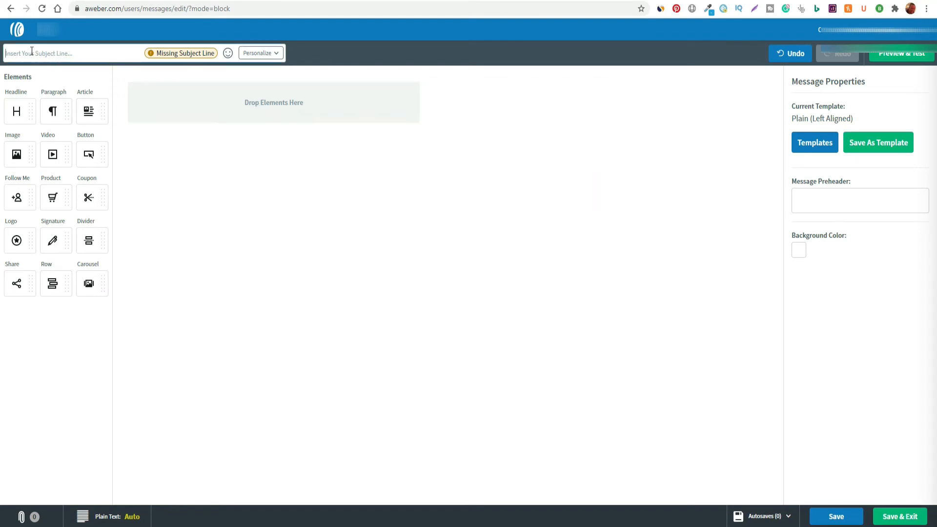
type("Product Sale")
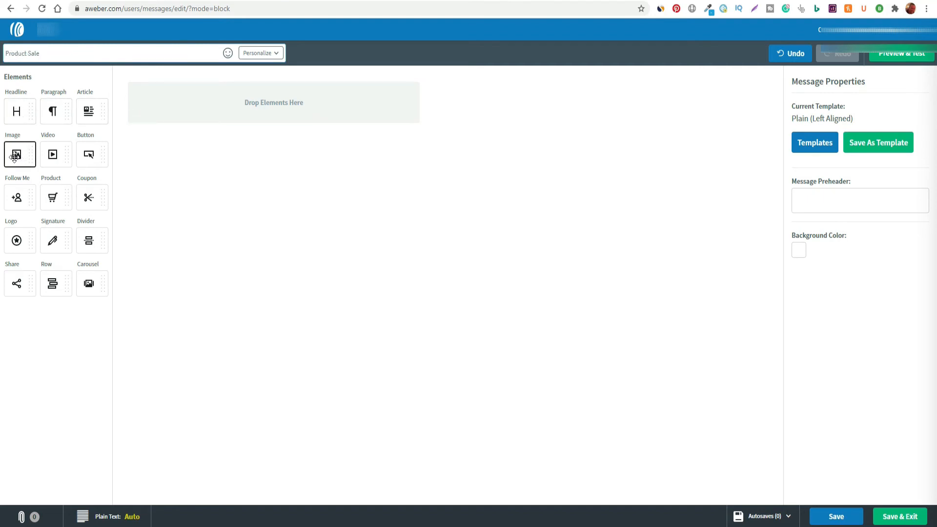
- Insert the Hidden Online Living logo from My Images as an Image element and shrink it to about 245 px square
left_click_drag(20, 156, 228, 109)
left_click(888, 114)
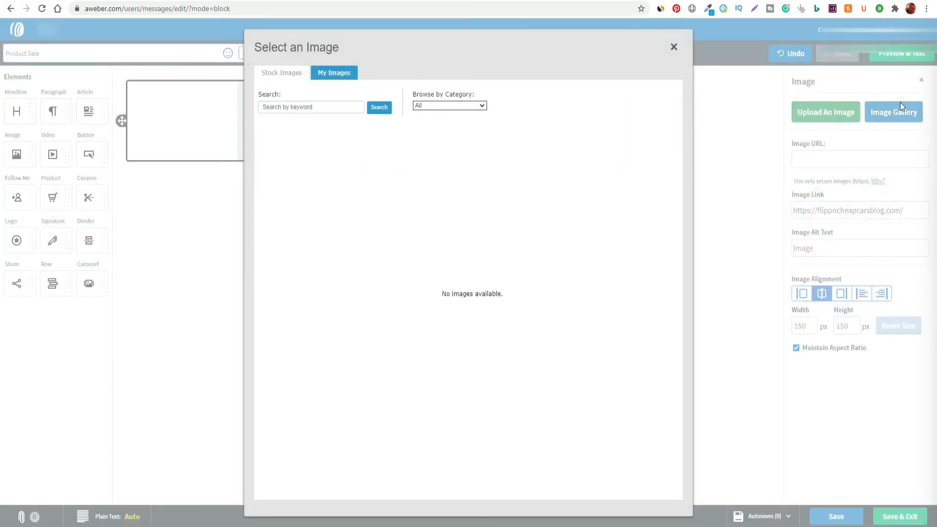
left_click(341, 73)
left_click(472, 185)
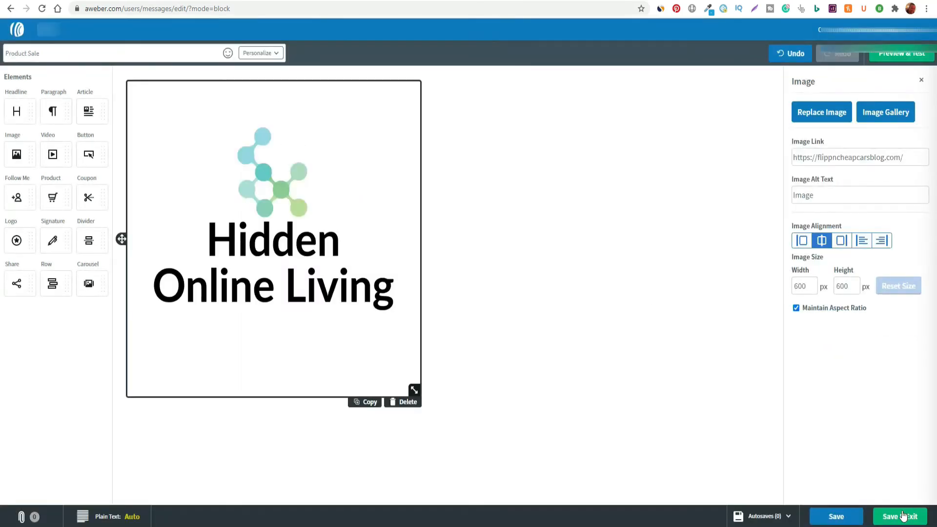
left_click_drag(414, 390, 334, 315)
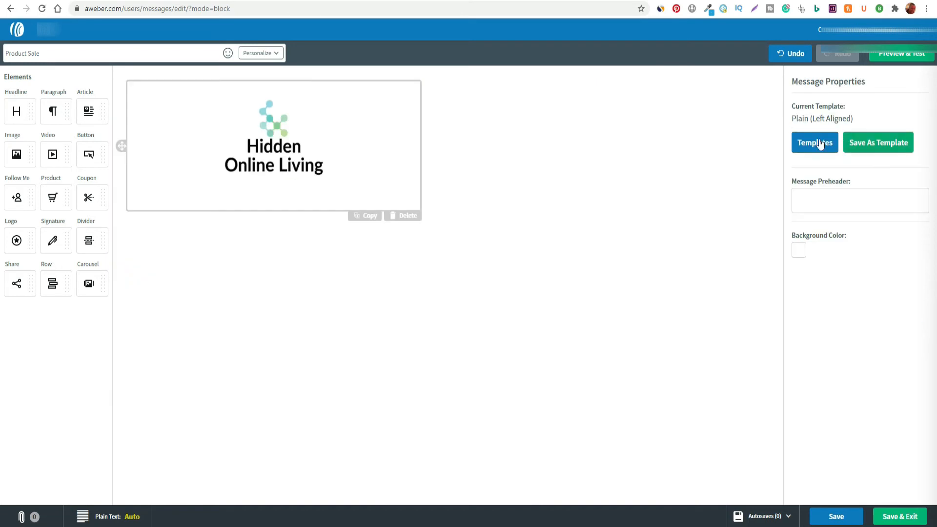
- Apply the light Tidal template from the template gallery to the broadcast, keeping the existing message content
left_click(819, 145)
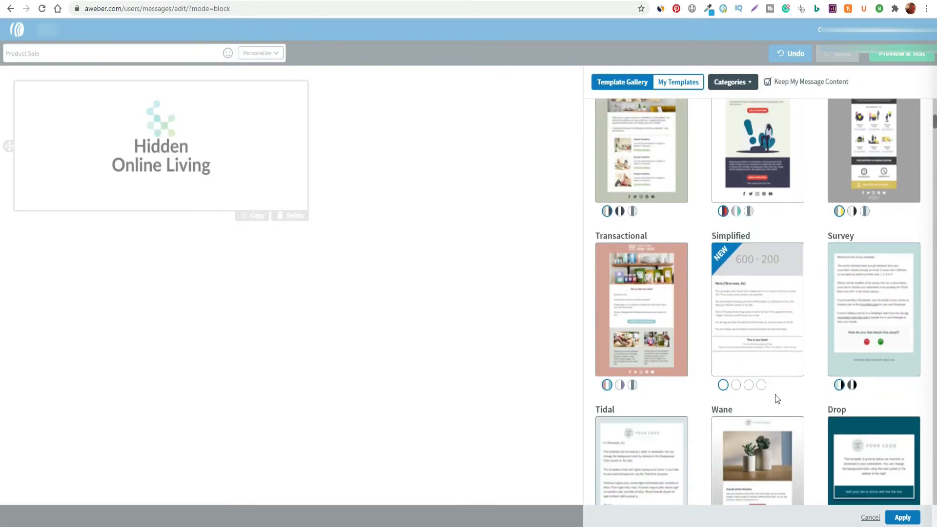
scroll(776, 398, "down", 4)
scroll(776, 398, "down", 3)
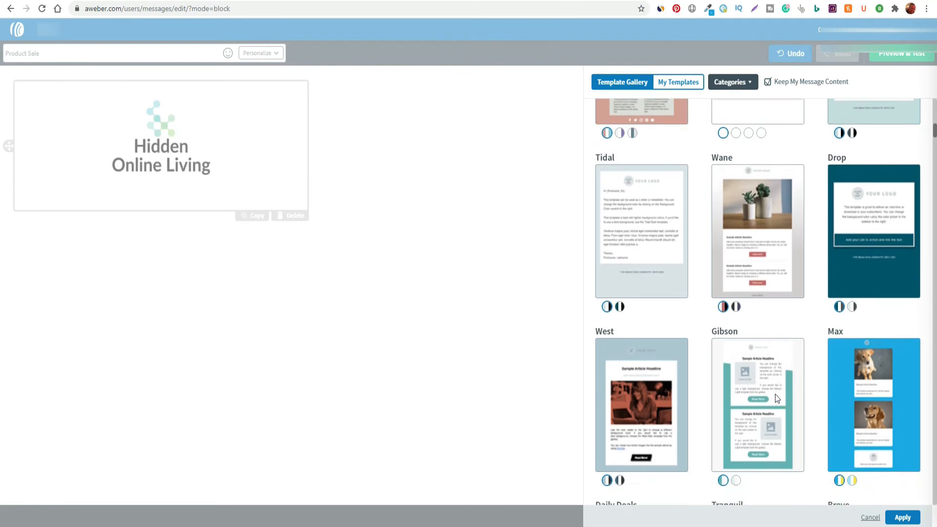
scroll(776, 397, "up", 2)
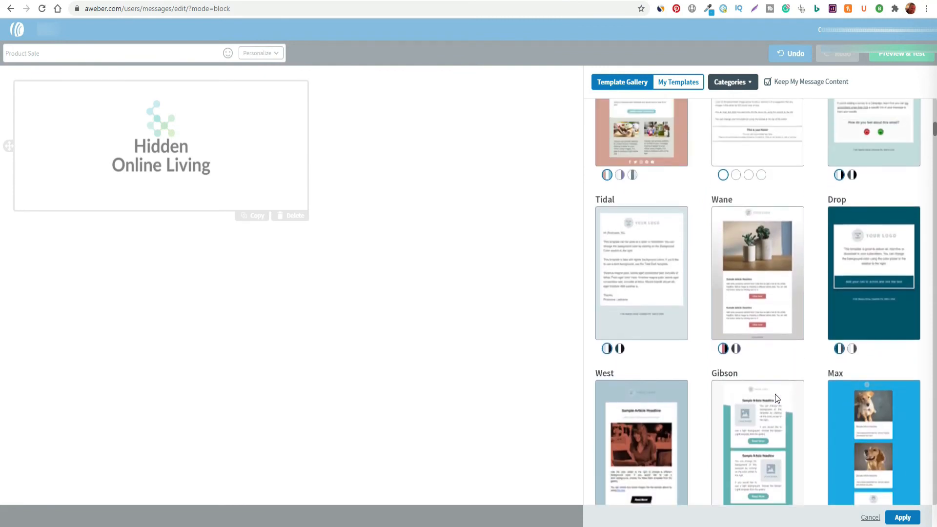
left_click(637, 275)
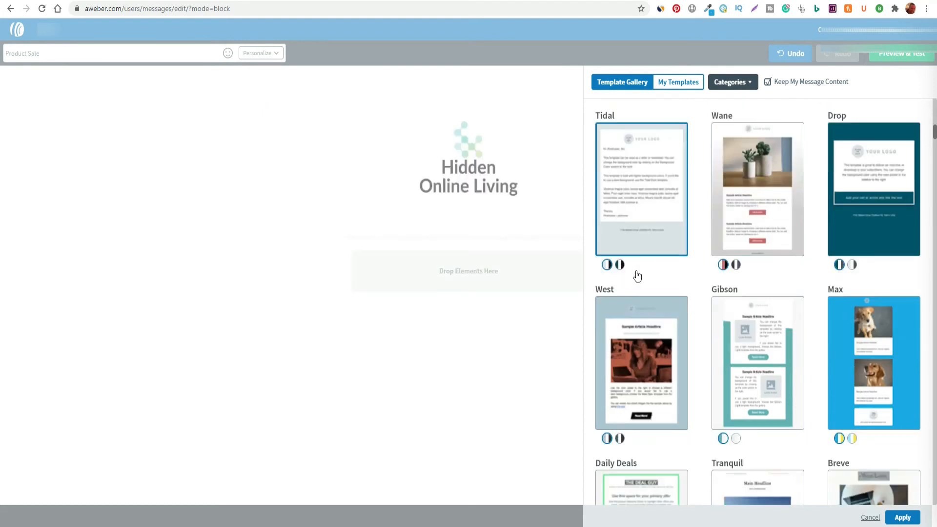
left_click(905, 520)
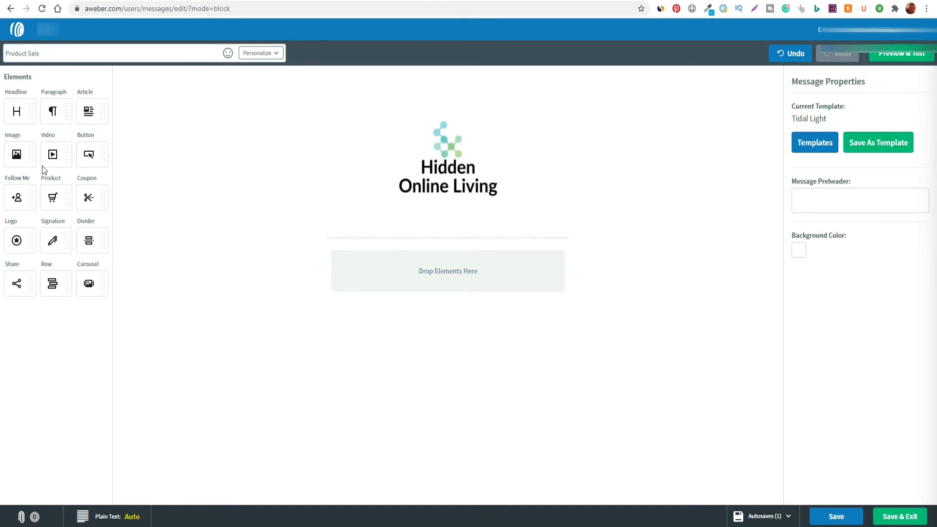
- Shrink the logo to about 212 px square and add a Paragraph element below it containing the Simple Traffic Blueprint promotional text
left_click(450, 174)
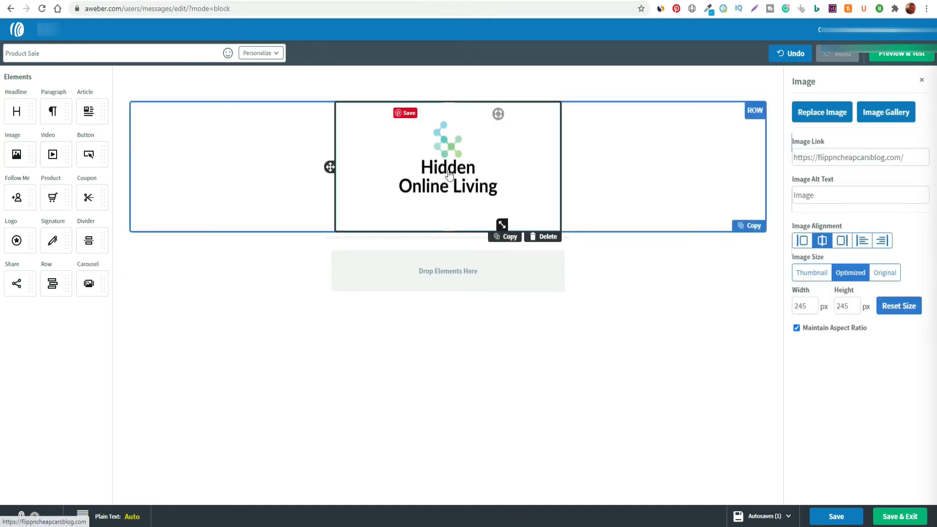
left_click_drag(501, 224, 494, 208)
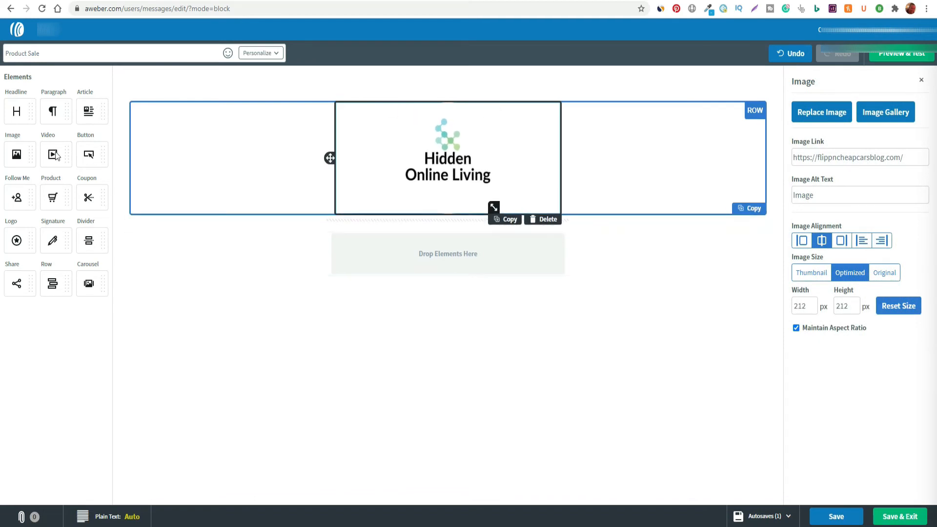
left_click_drag(53, 112, 358, 238)
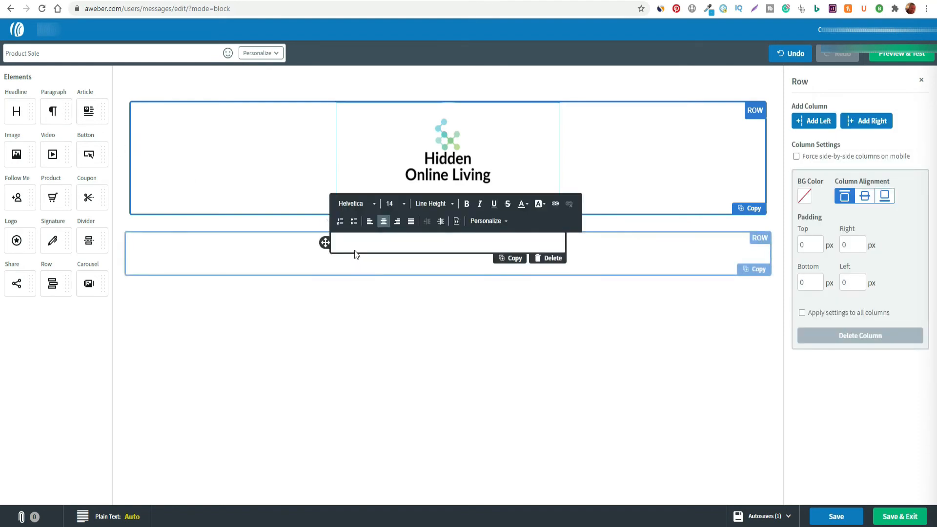
type("Hi Peter here, I have something for you which is beginner-friendly and easy to implement. I have made this extensive preview especially for you, this includes a custom bonus which in itself is worth hundreds of bucks! I know you have checked out The Simple Traffic Blueprint and you are probably thinking... Is the training right for me? Can I really make my first buck with the strategy? What is the strategy? Is it worth the money? Are there any upgrades or unexpected costs? If you want these answers, then click the link below and watch my whole review so you can make an informed decision. I can guarantee you will be pleasantly surprised. Plus my custom bonus is worth $300/month, but you will get it included today! The Simple Traffic Blueprint is NOT a shiny object or a half baked method. This is the real deal. Watch my full preview now and see for yourself how it can help you...!")
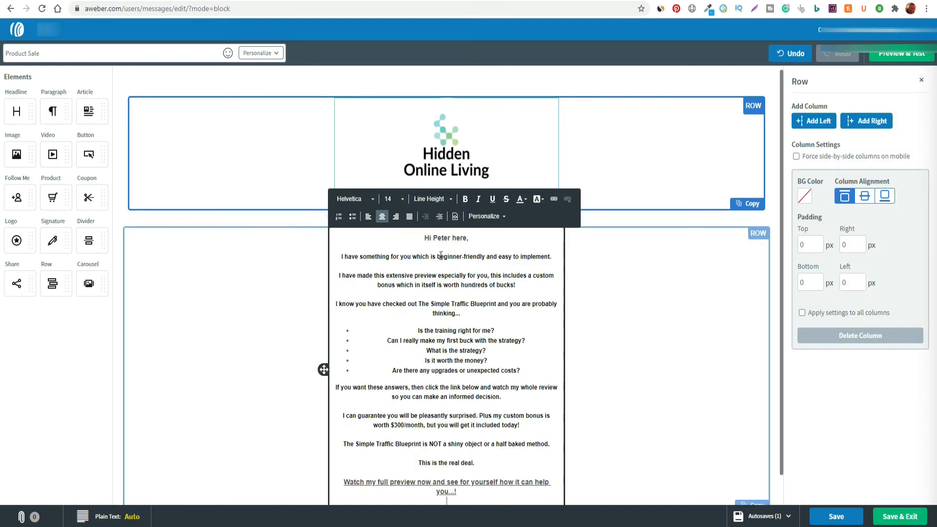
- Left-align the whole promotional paragraph and set its font size to 16
key("ctrl+a")
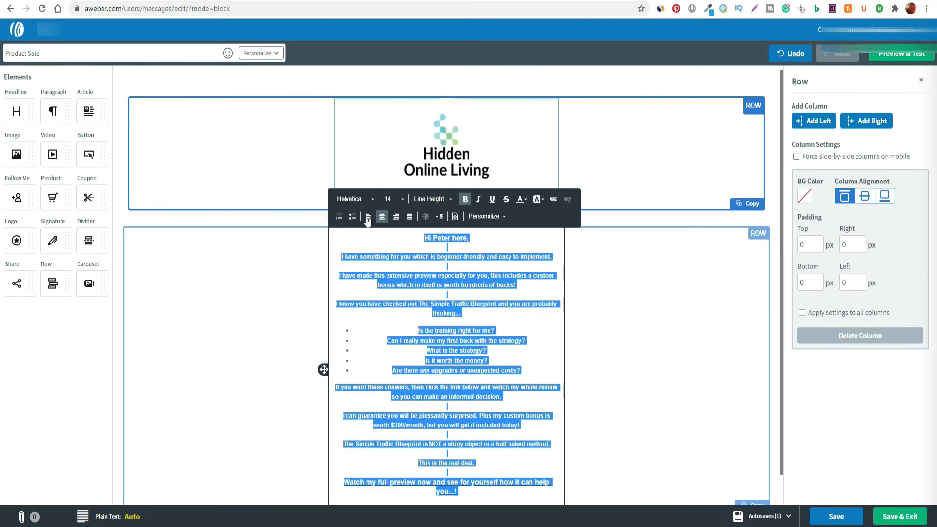
left_click(368, 216)
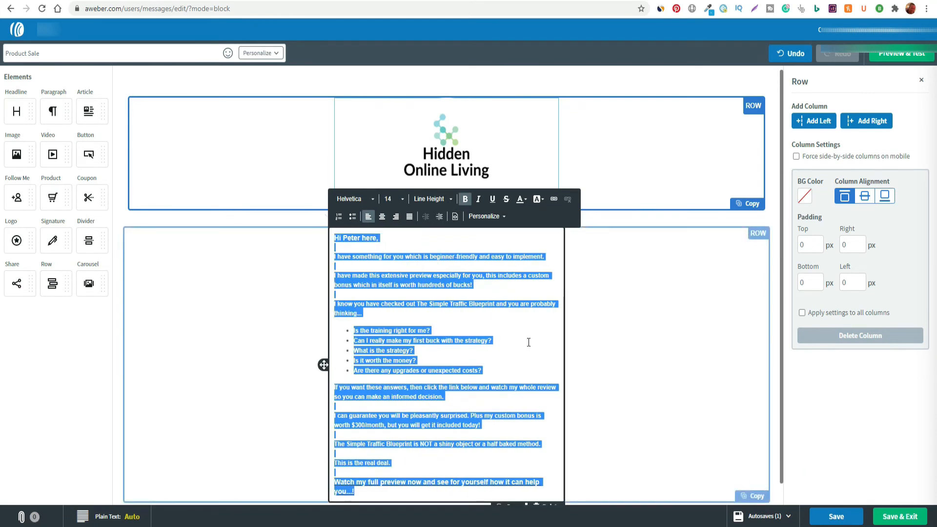
left_click(394, 198)
scroll(392, 267, "down", 1)
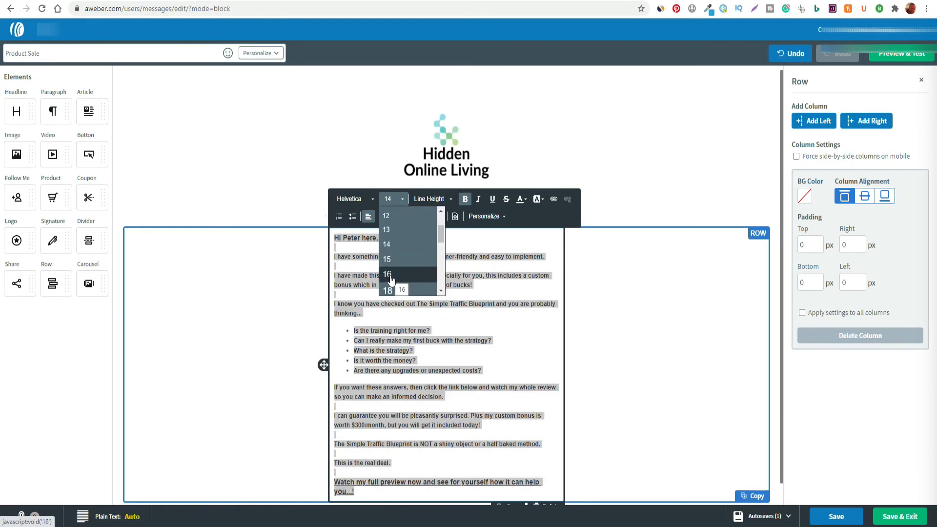
left_click(390, 274)
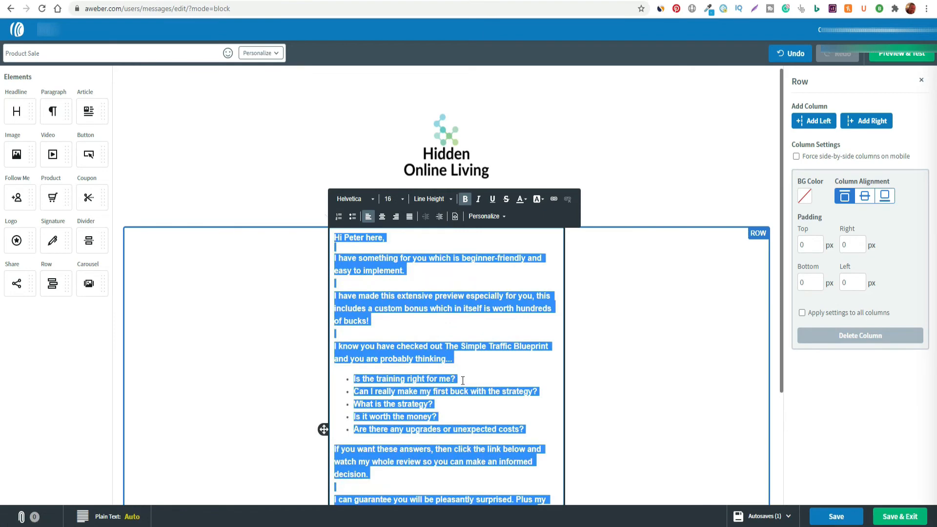
- Add a Video element directly below the promotional paragraph in the Product Sale message
scroll(546, 384, "down", 2)
left_click(546, 383)
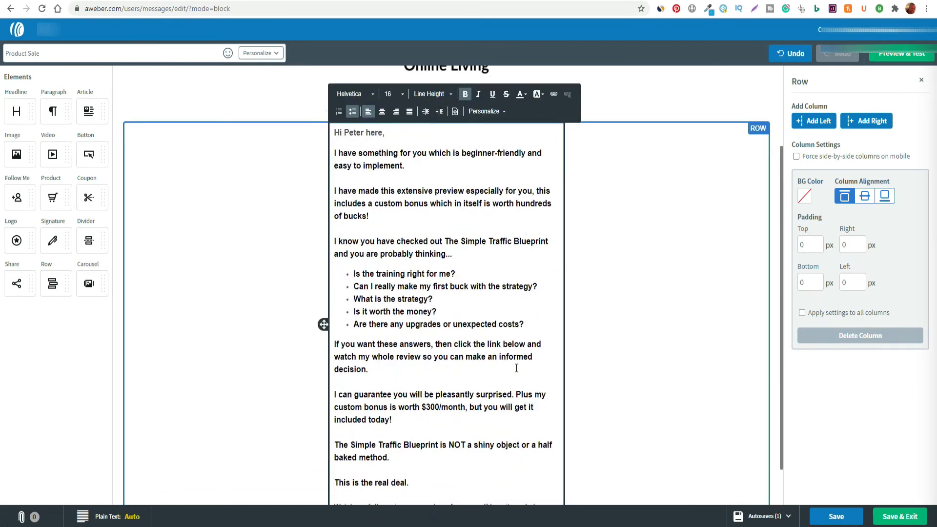
key("ctrl+a")
left_click(537, 356)
scroll(537, 355, "down", 3)
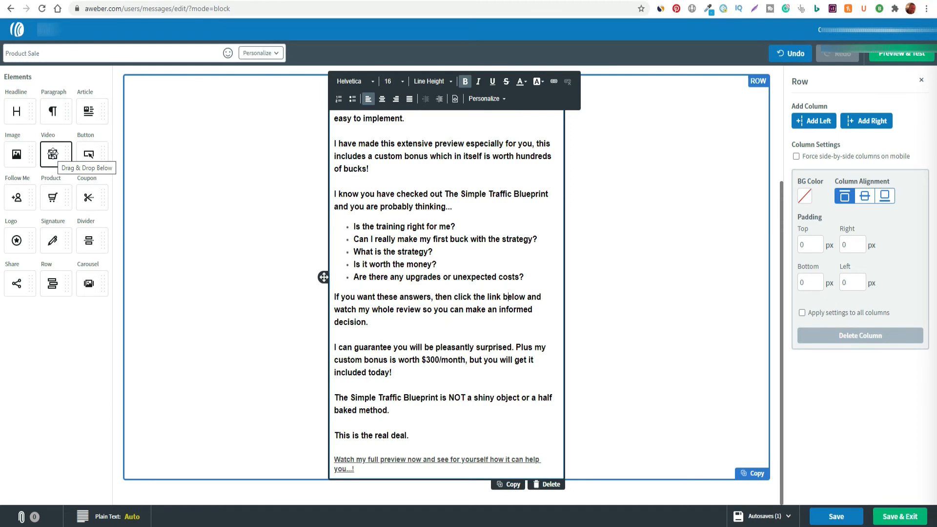
left_click_drag(52, 154, 376, 481)
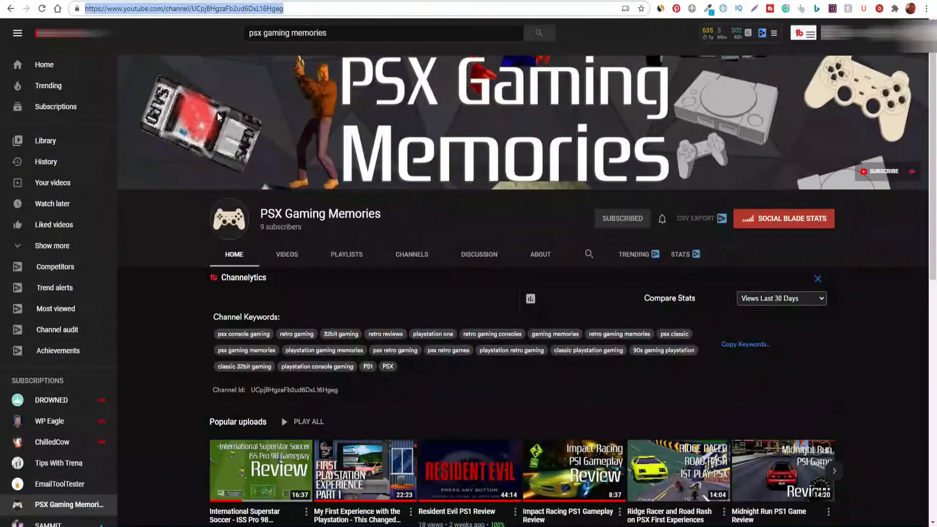
- Copy the International Superstar Soccer video's link from the PSX Gaming Memories YouTube channel and set it as the Video element's URL in AWeber
scroll(253, 315, "down", 3)
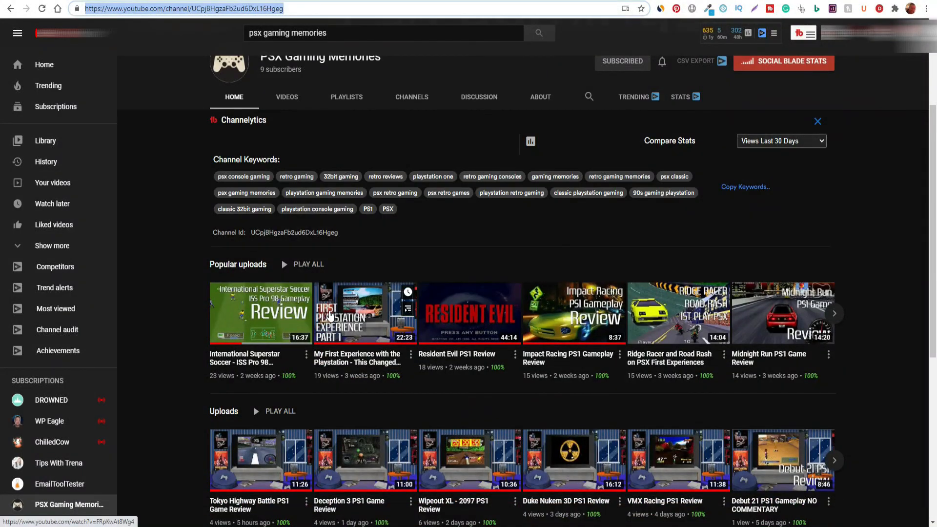
right_click(259, 322)
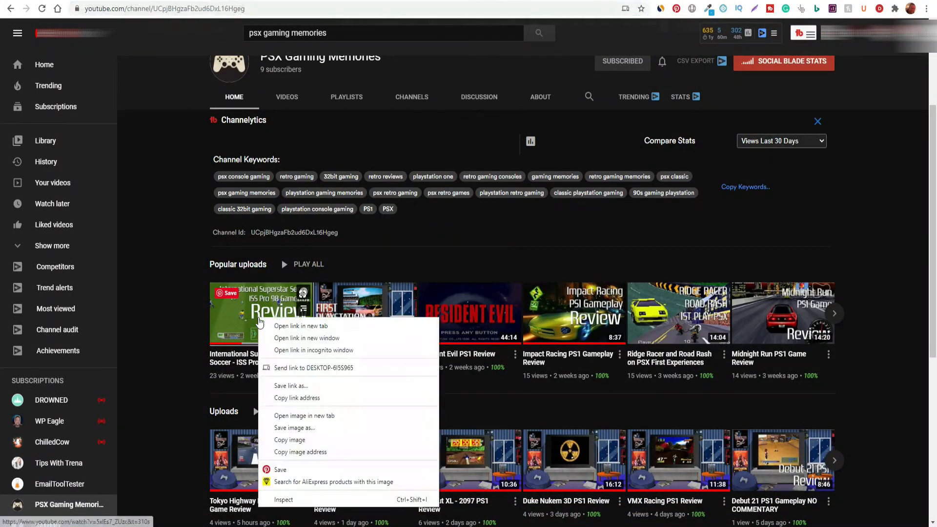
left_click(299, 398)
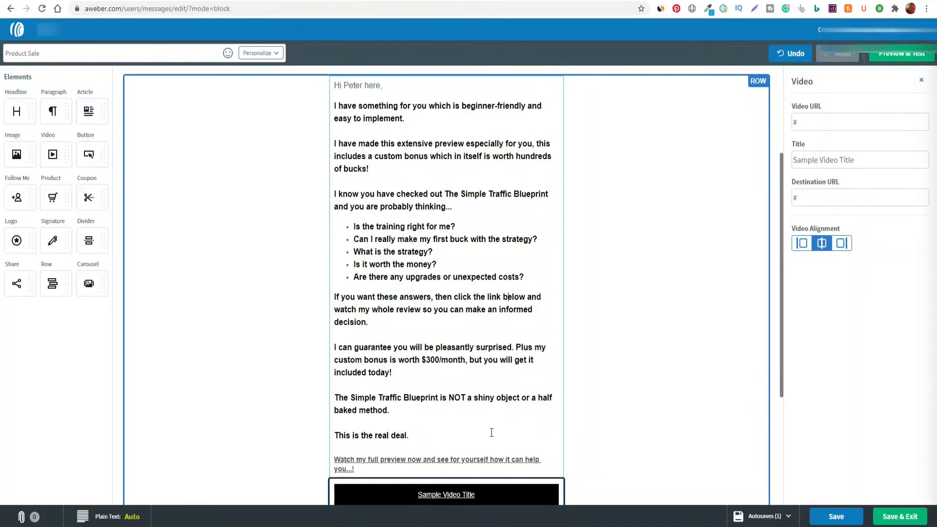
scroll(492, 432, "down", 4)
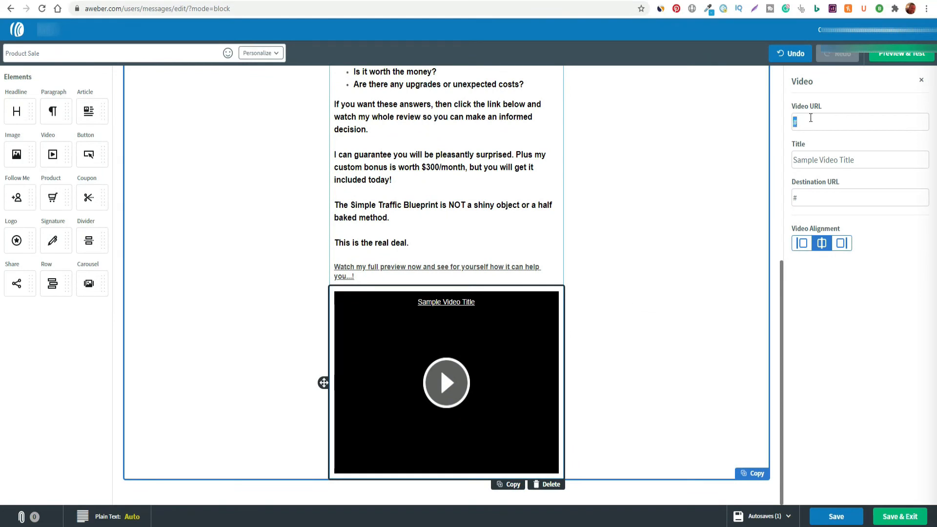
key("ctrl+v")
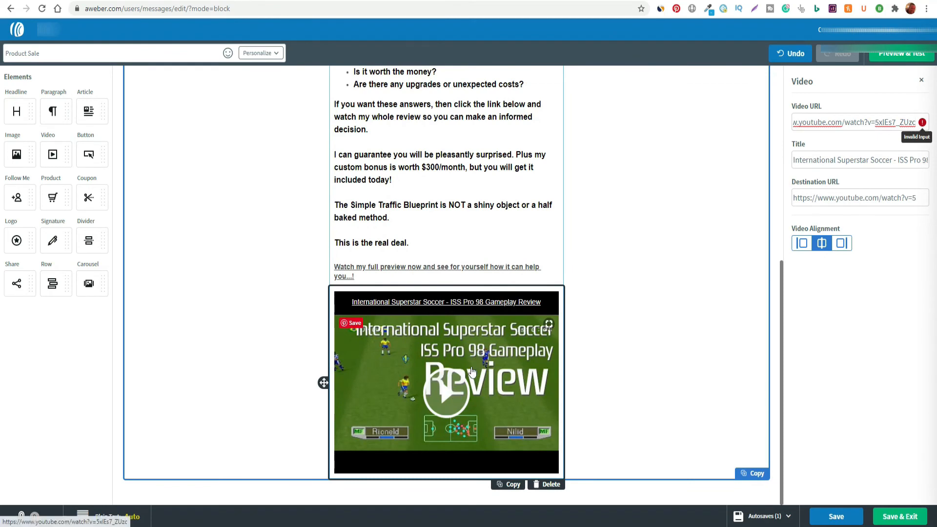
- Preview the whole message and test that the video thumbnail opens its YouTube page, returning to the AWeber preview
left_click(897, 57)
scroll(381, 196, "down", 8)
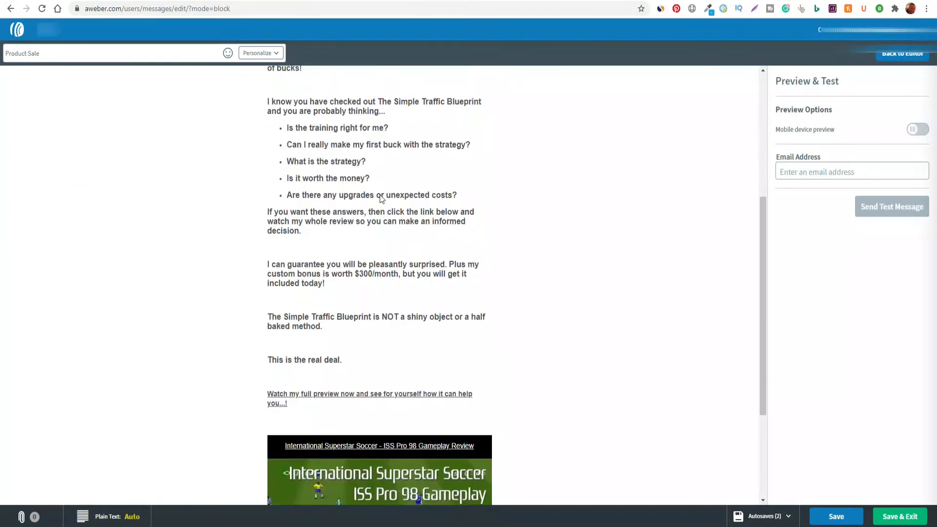
scroll(429, 255, "up", 4)
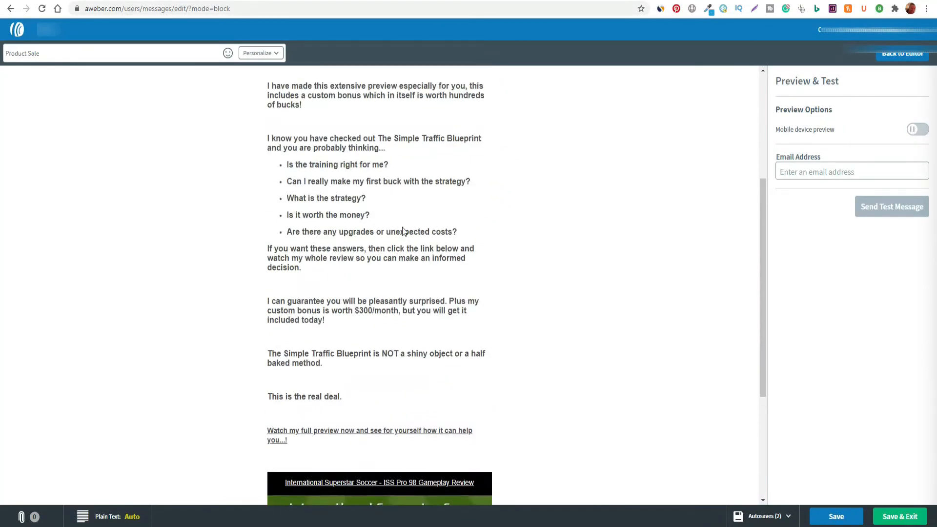
scroll(430, 292, "down", 4)
scroll(430, 292, "up", 4)
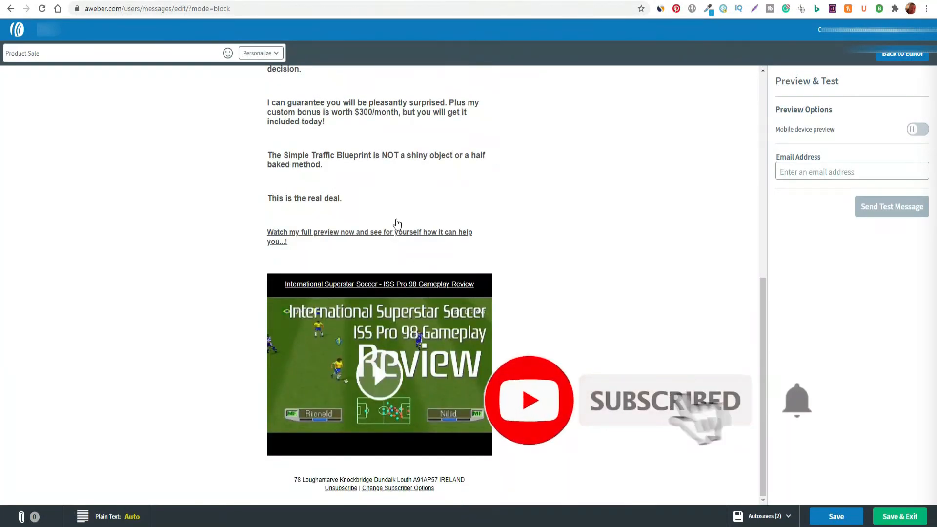
scroll(397, 251, "down", 2)
scroll(397, 250, "down", 5)
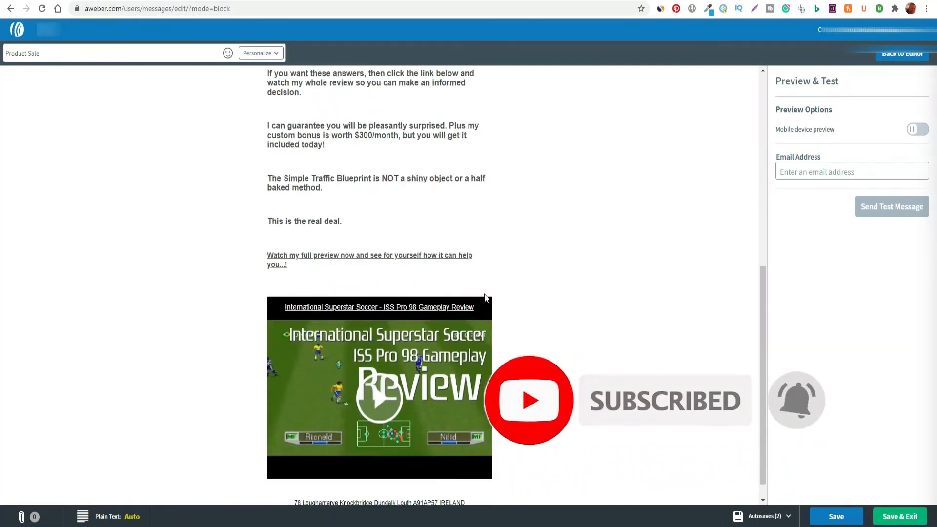
left_click(379, 381)
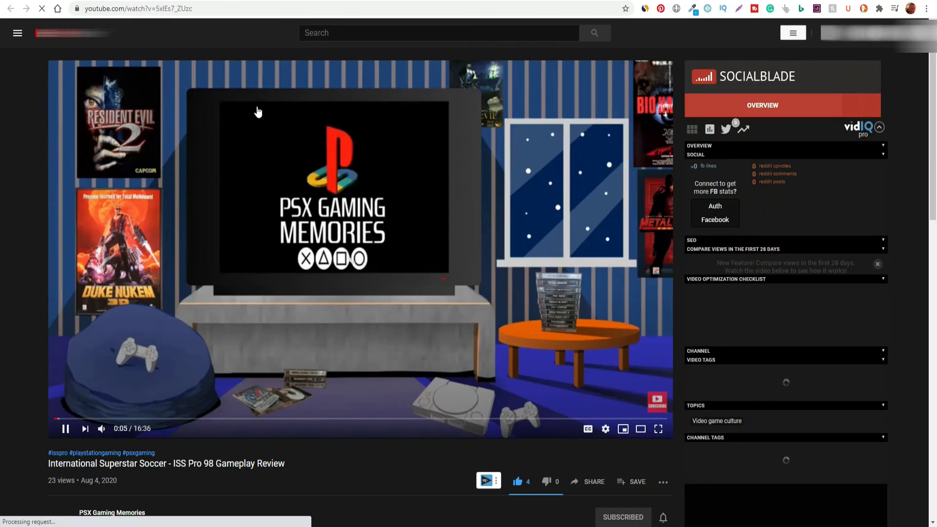
left_click(340, 3)
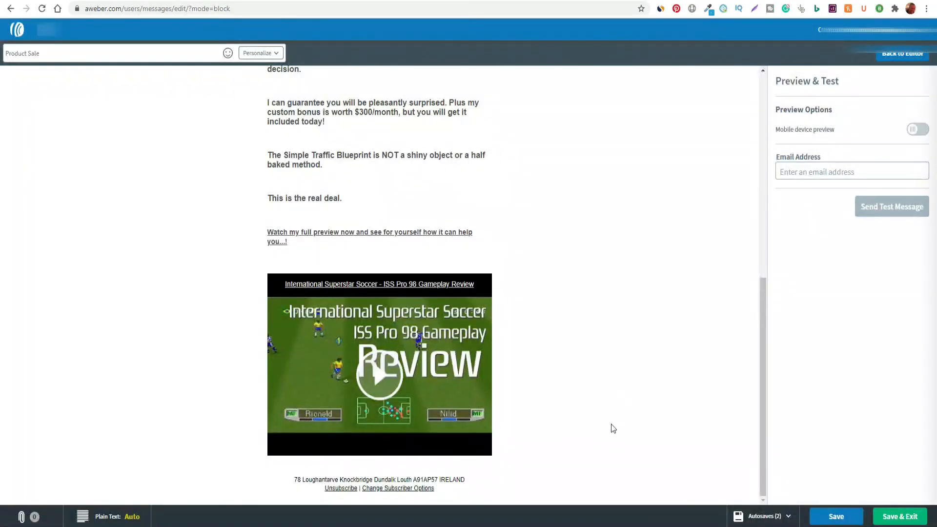
- Check the previewed message once more, and save the Product Sale message and exit the editor
scroll(611, 425, "up", 4)
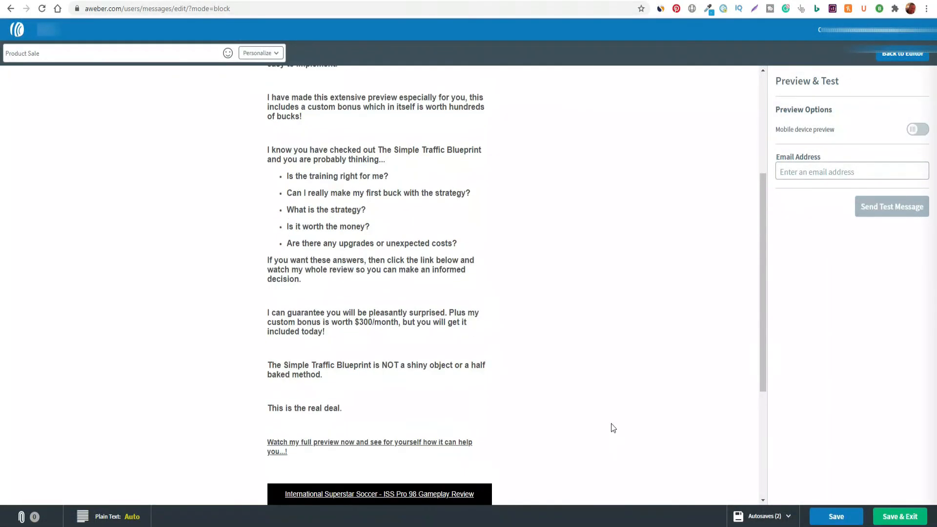
scroll(611, 425, "down", 4)
scroll(426, 344, "up", 5)
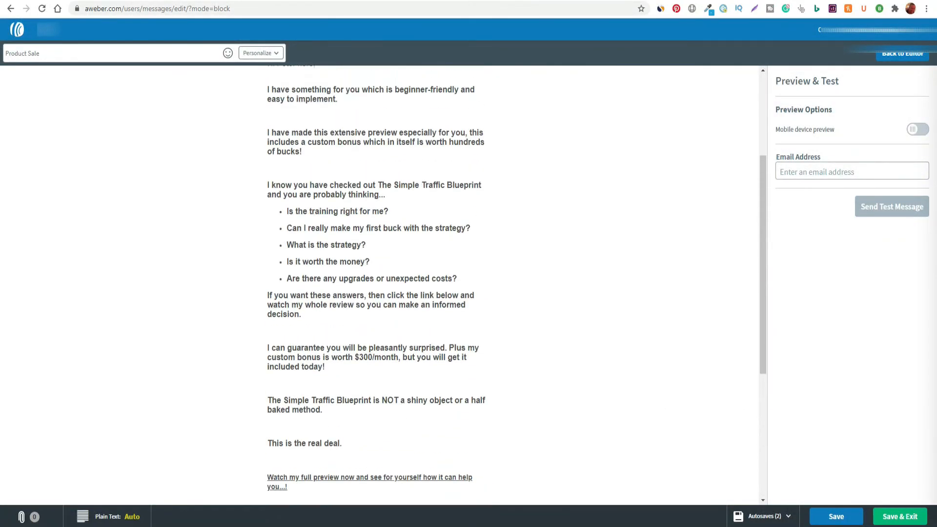
left_click(892, 517)
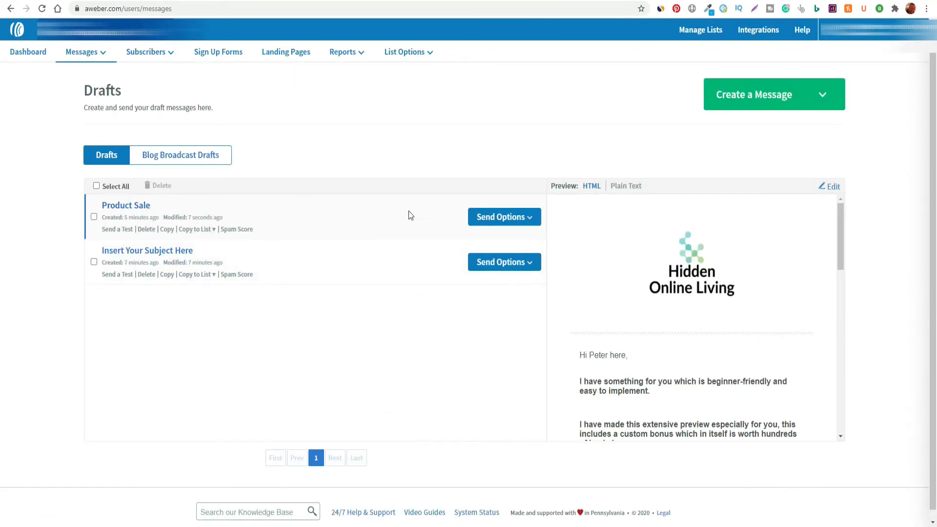
- Examine the send options for the Product Sale draft
left_click(532, 221)
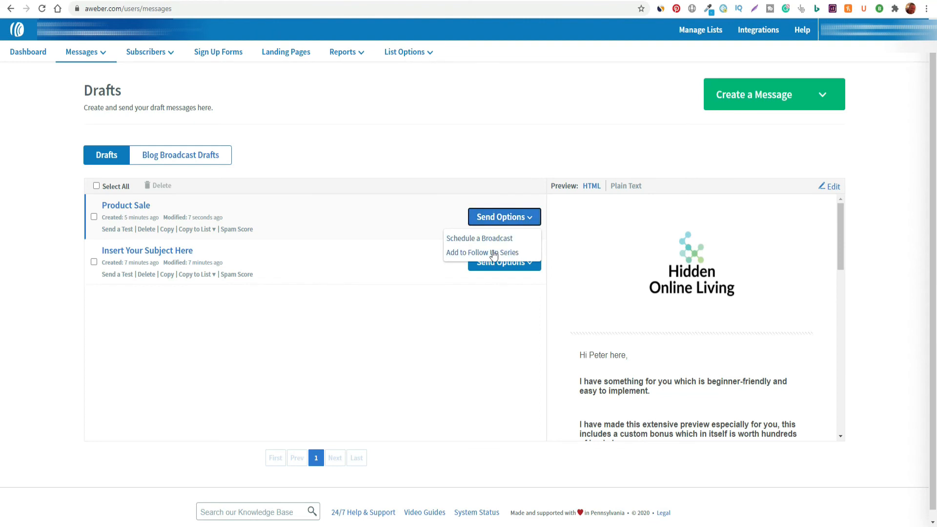
left_click(432, 337)
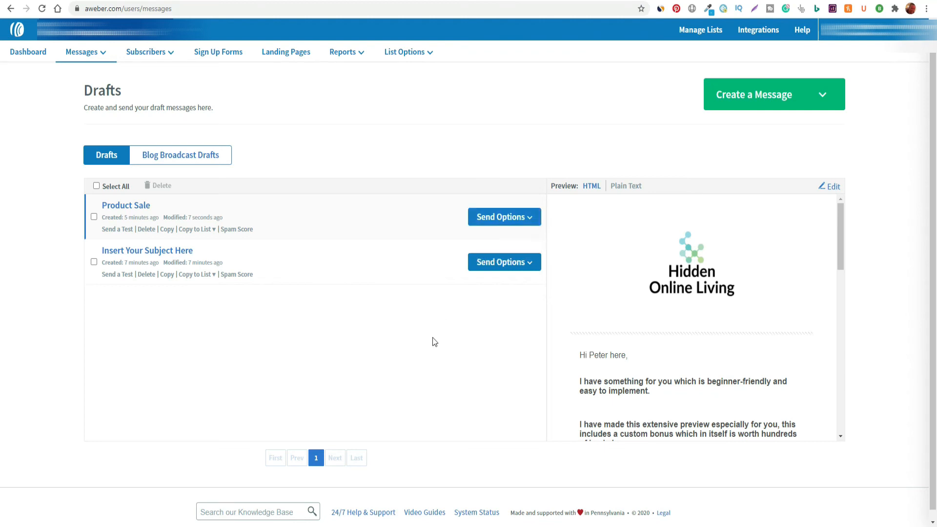
left_click(531, 218)
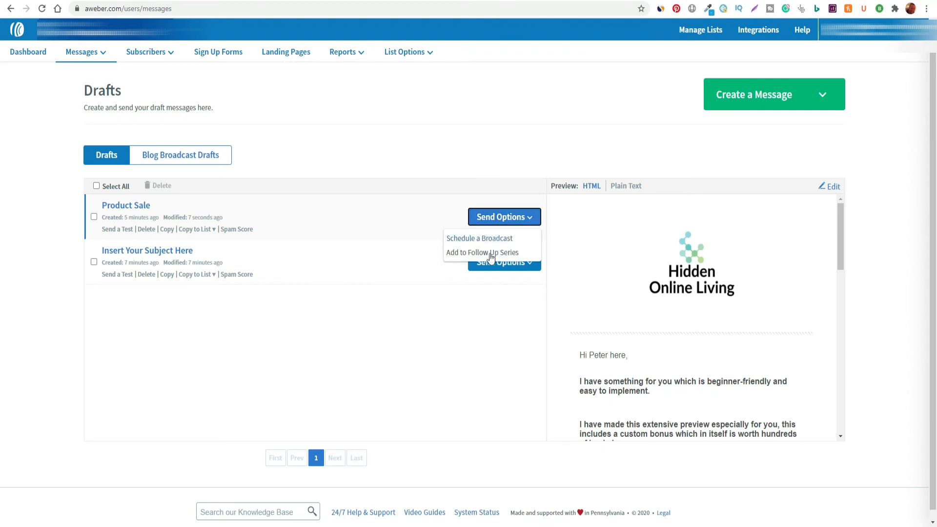
left_click(457, 333)
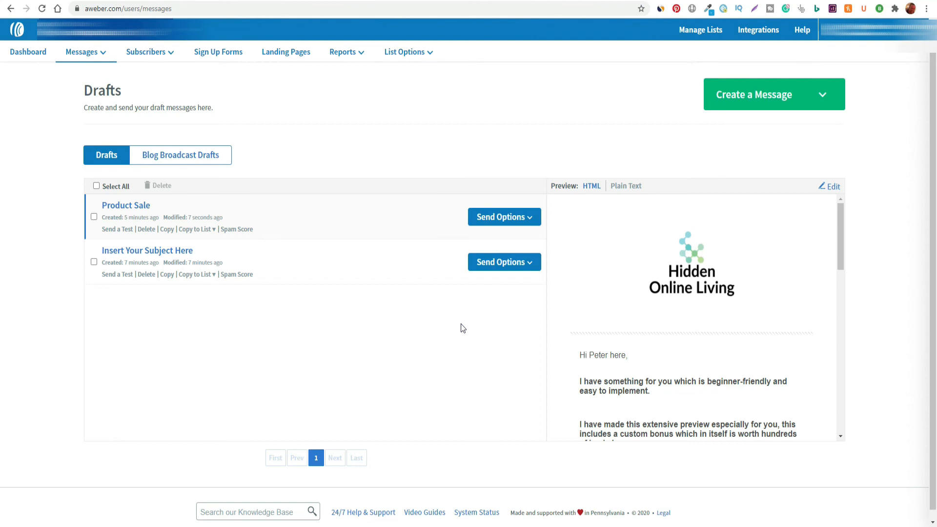
left_click(534, 217)
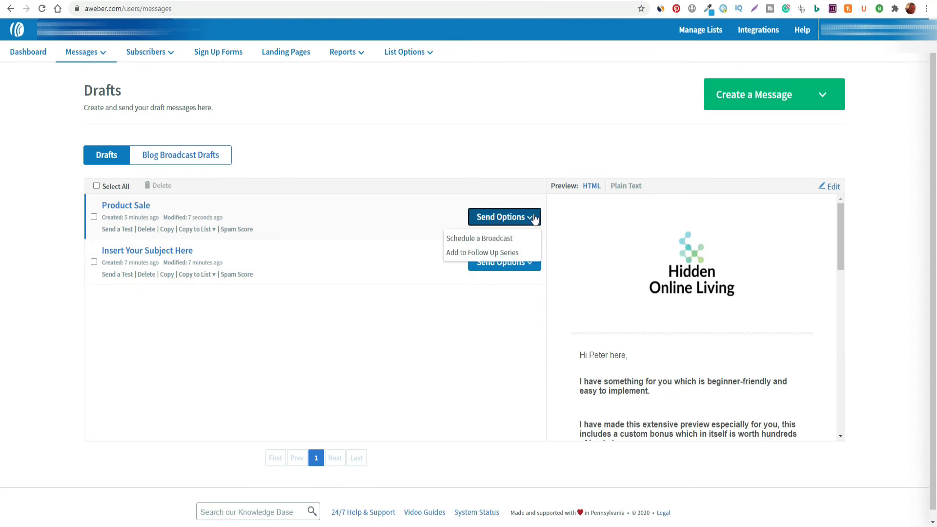